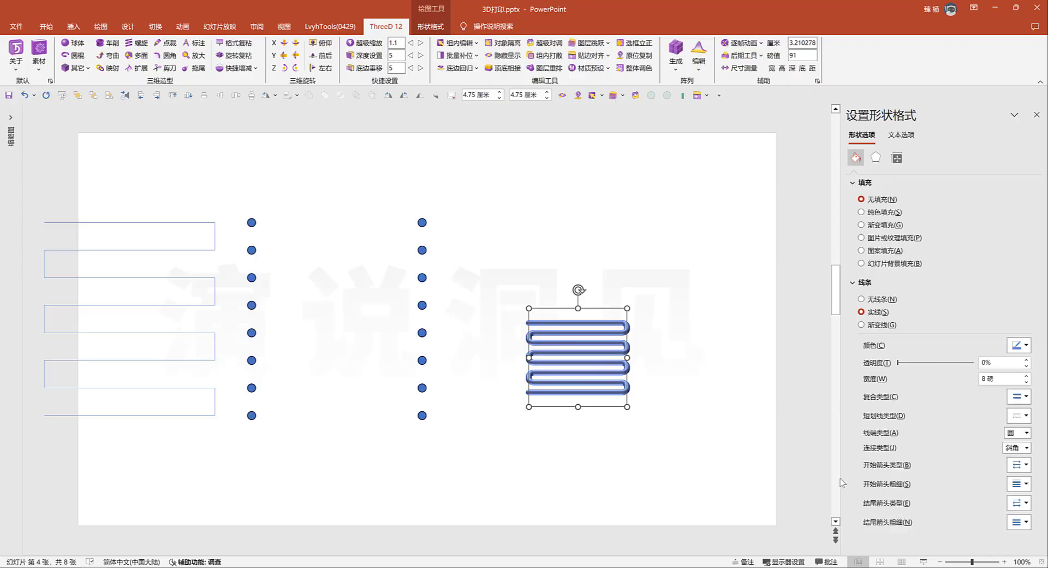
Turn the serpentine tube to a flat top-down view and cross it with a copy rotated 90 degrees
left_click(324, 44)
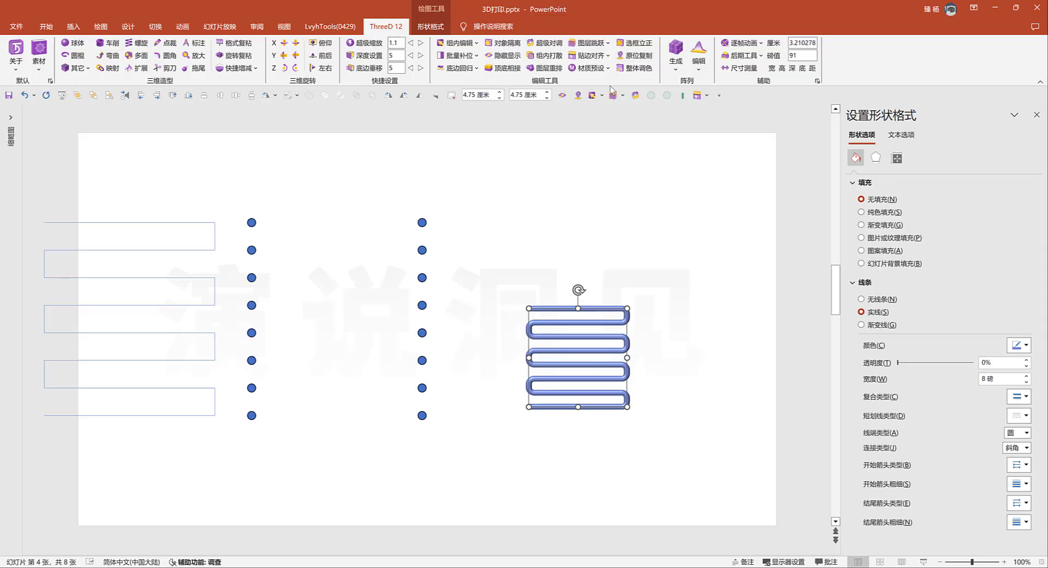
left_click(391, 98)
left_click(538, 224)
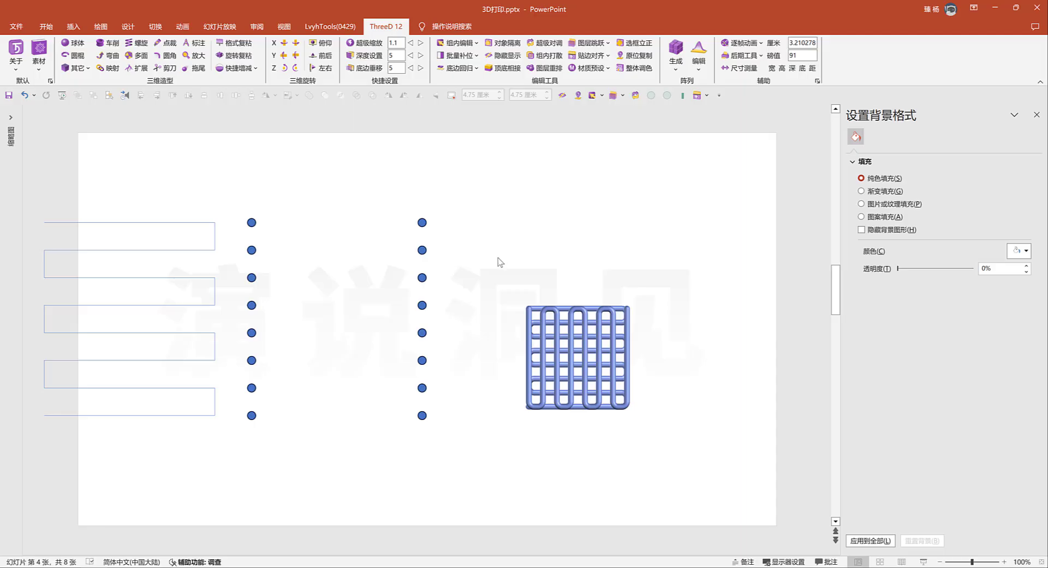
Duplicate the crossed pair of serpentine tubes four times
left_click_drag(498, 261, 654, 432)
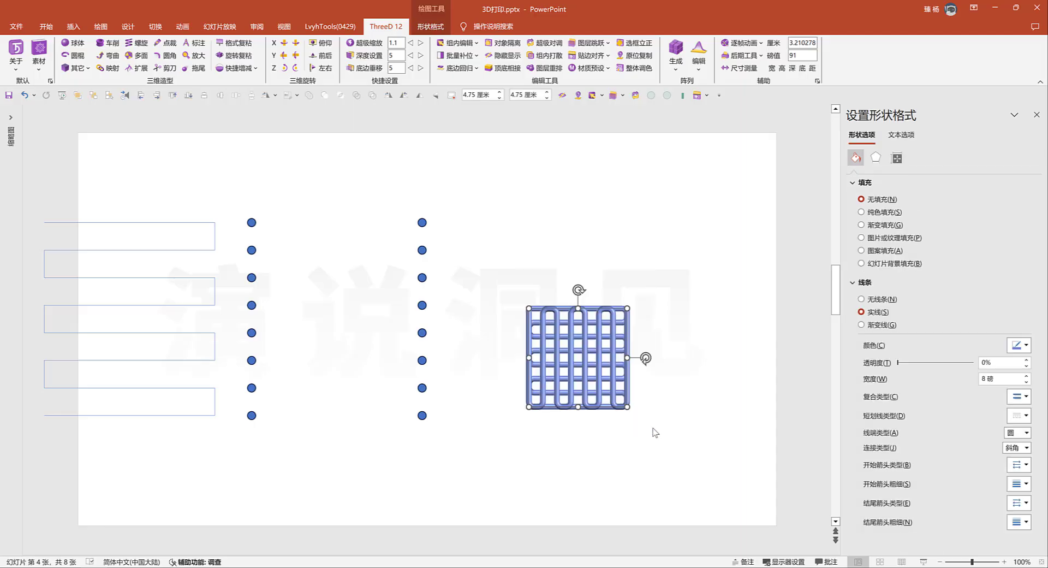
key("ctrl+d")
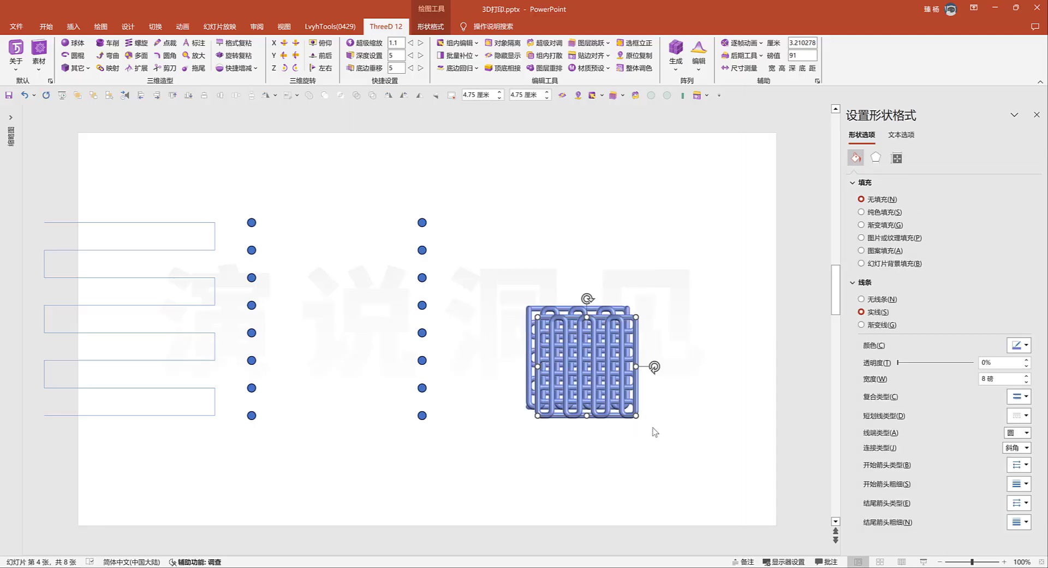
key("ctrl+d")
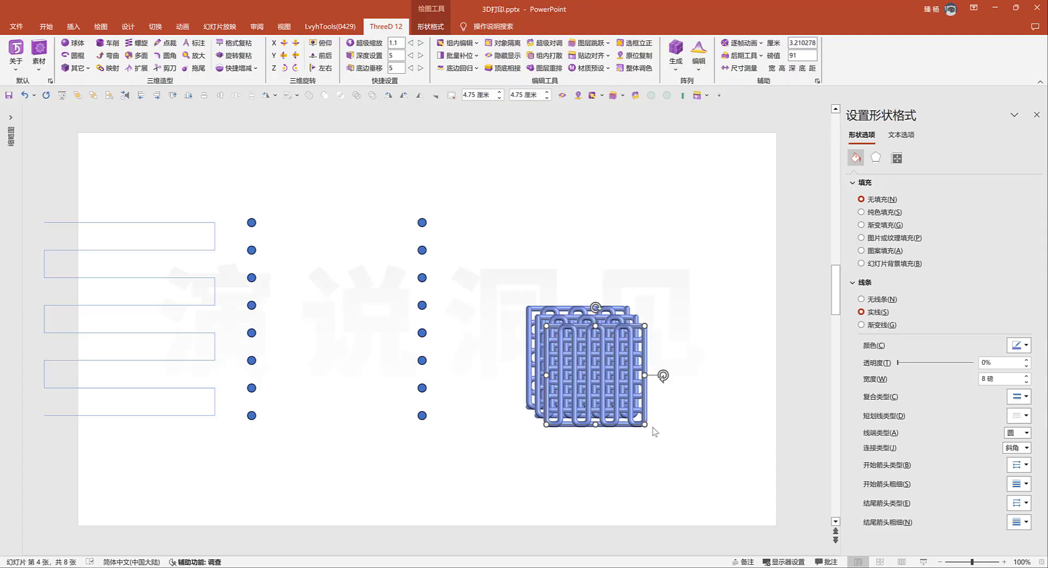
key("ctrl+d")
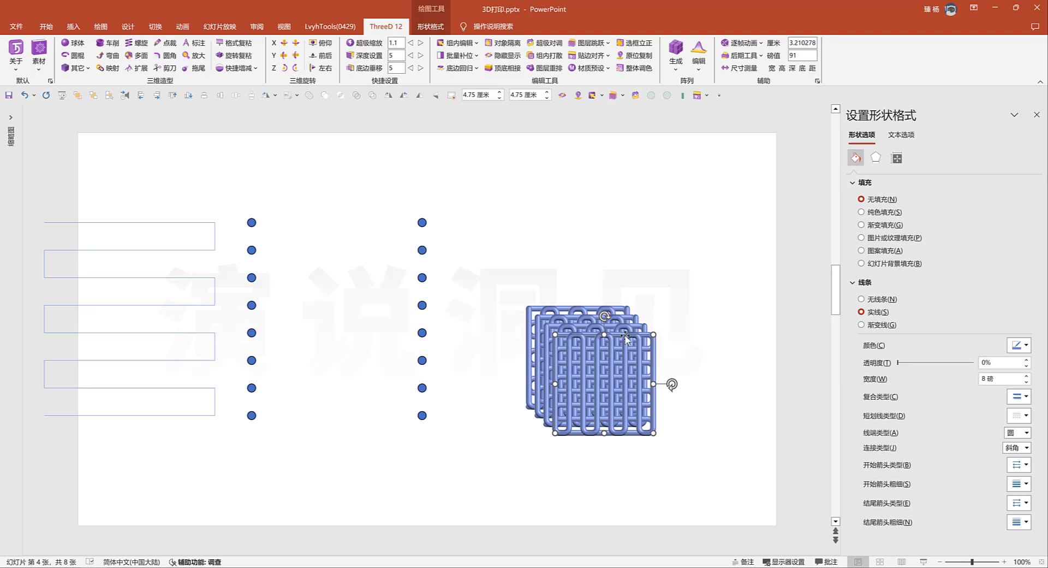
key("ctrl+d")
Stack all the tube layers top to bottom in depth, align them on their common centre, and group them
left_click_drag(495, 263, 687, 471)
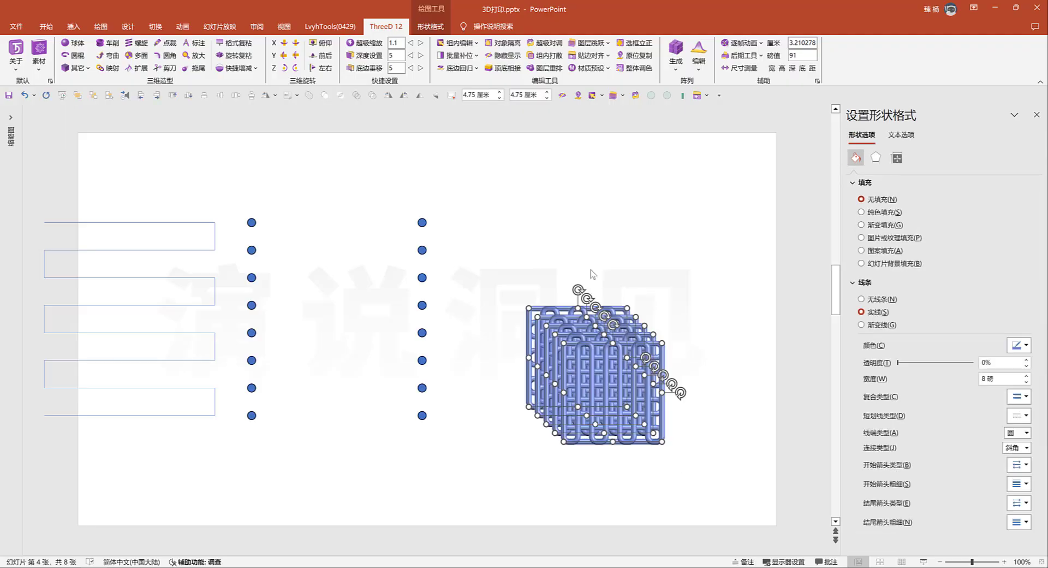
left_click(515, 70)
left_click(205, 96)
left_click(221, 96)
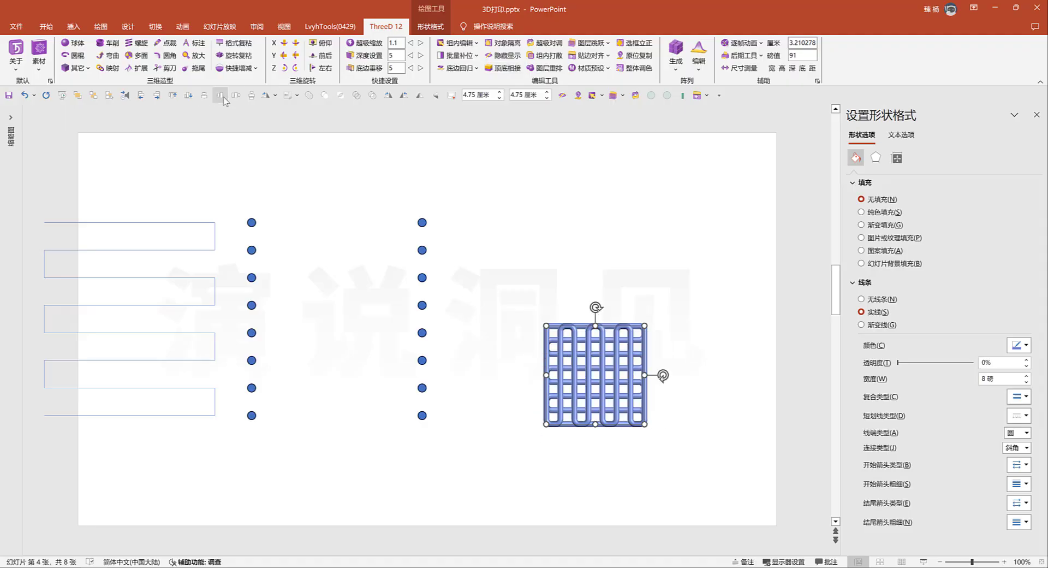
key("ctrl+g")
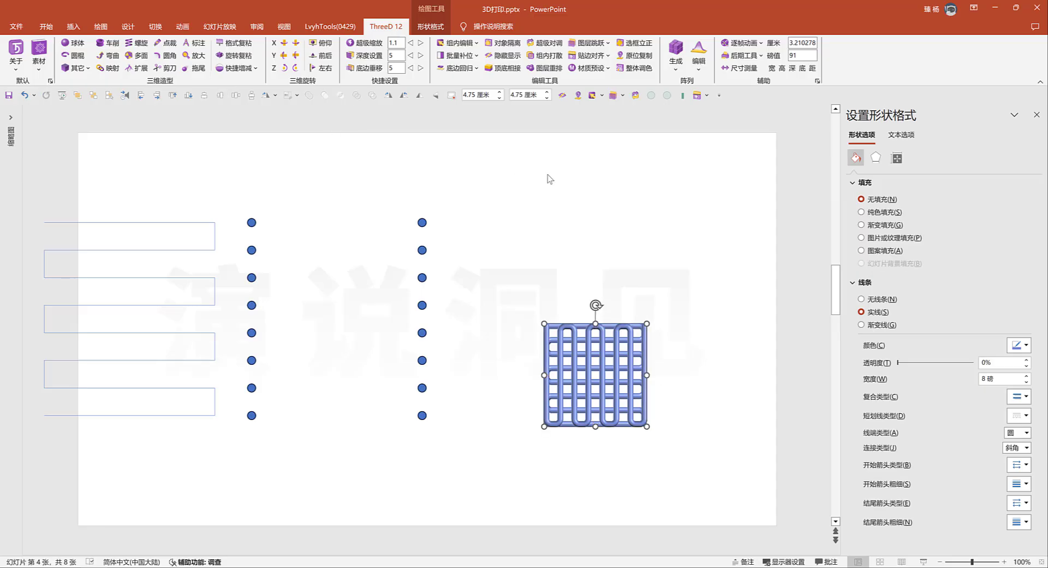
Rotate the grouped tube stack into an isometric 3D view
left_click(284, 56)
left_click(295, 69)
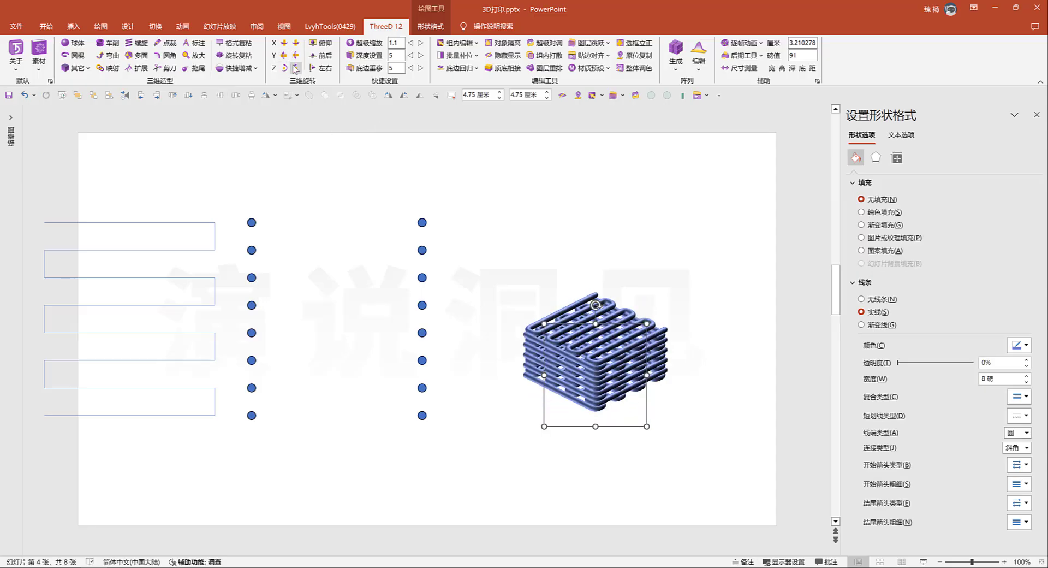
left_click(524, 227)
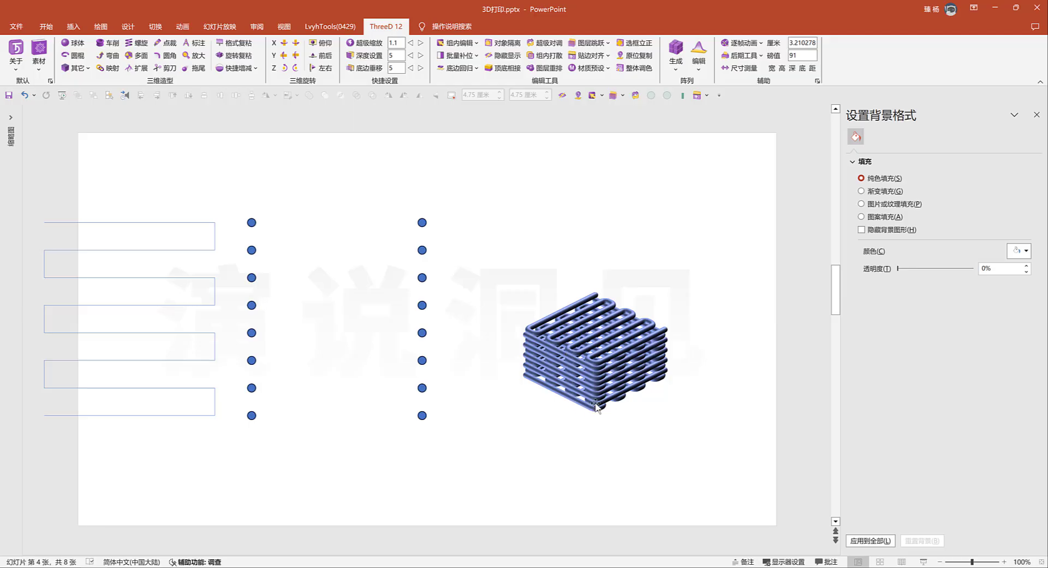
Move the tube stack from slide 4 to the empty slide 5 and place it near the slide's centre
left_click(594, 373)
key("Delete")
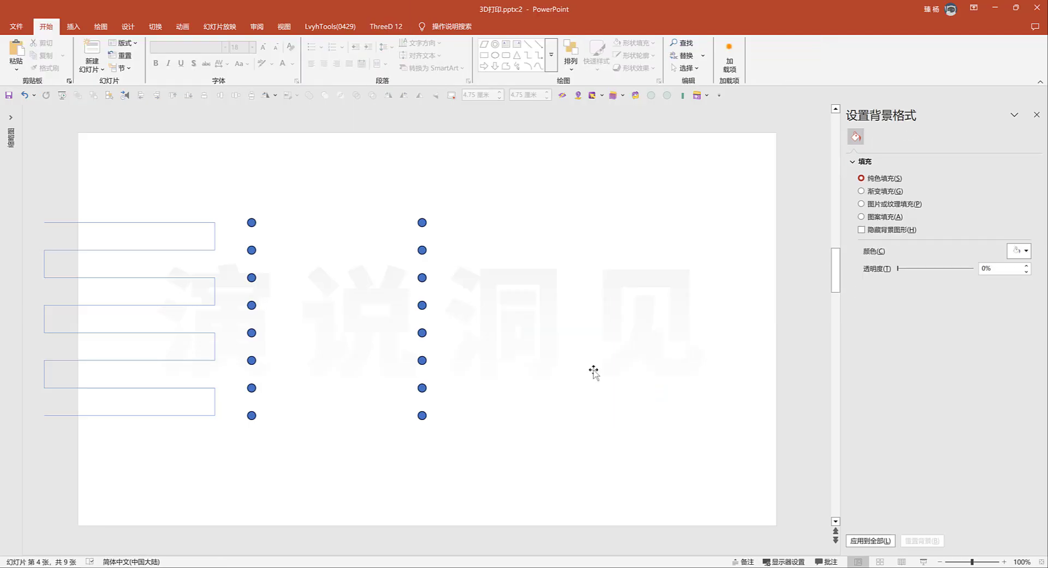
scroll(594, 373, "down", 1)
key("ctrl+v")
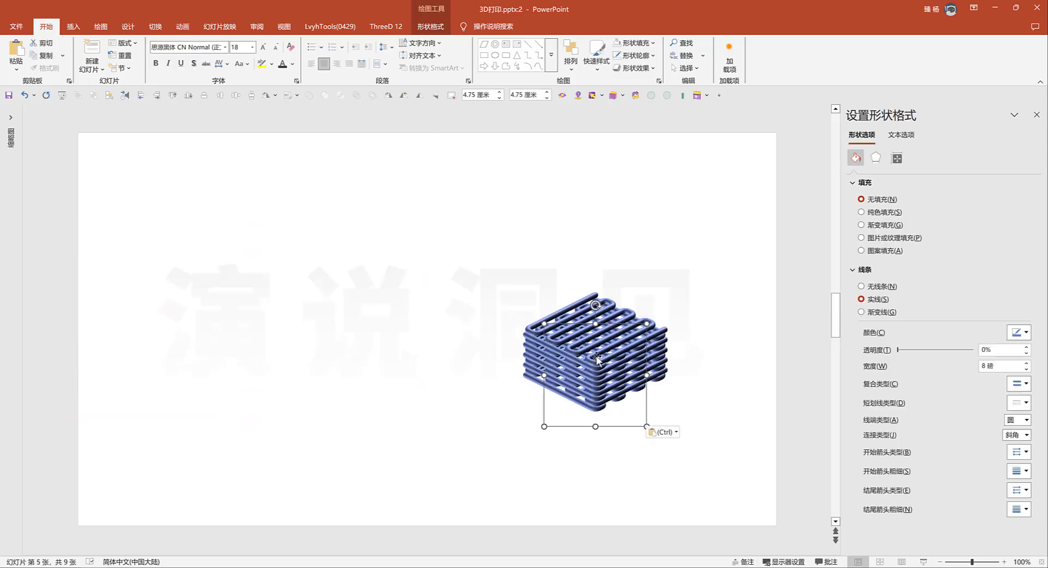
left_click_drag(593, 373, 408, 330)
key("Escape")
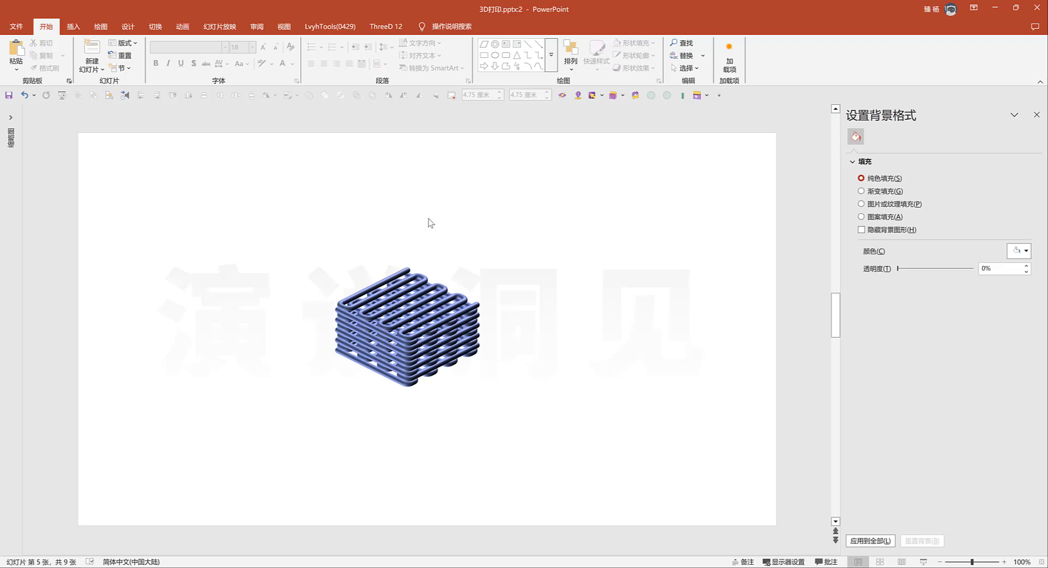
Draw an open L-shaped freeform line about 2.18 cm high and 2.32 cm wide beside the tube stack
left_click(551, 55)
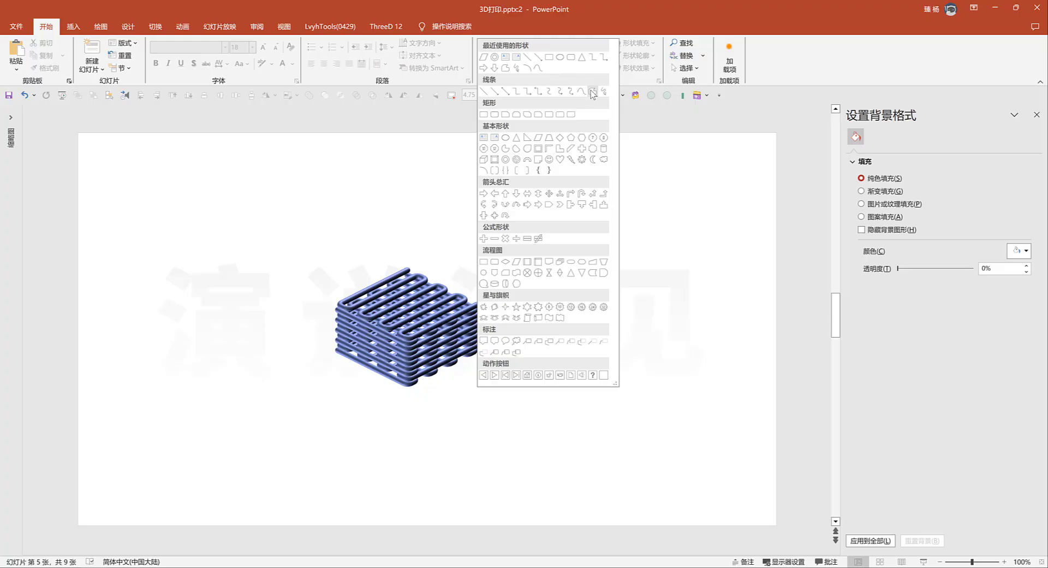
left_click(593, 92)
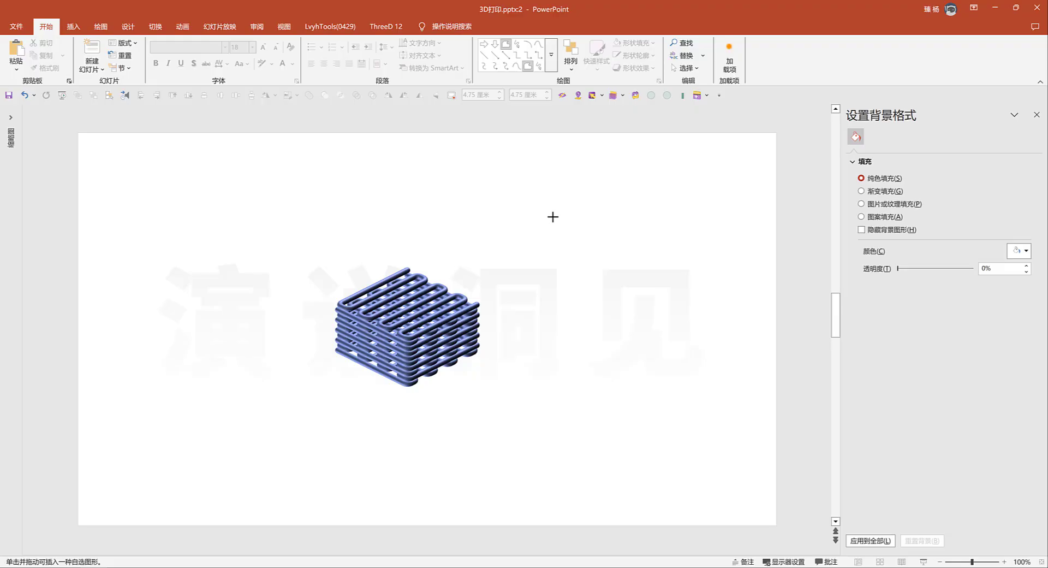
left_click(553, 216)
double_click(614, 262)
left_click_drag(611, 238, 601, 237)
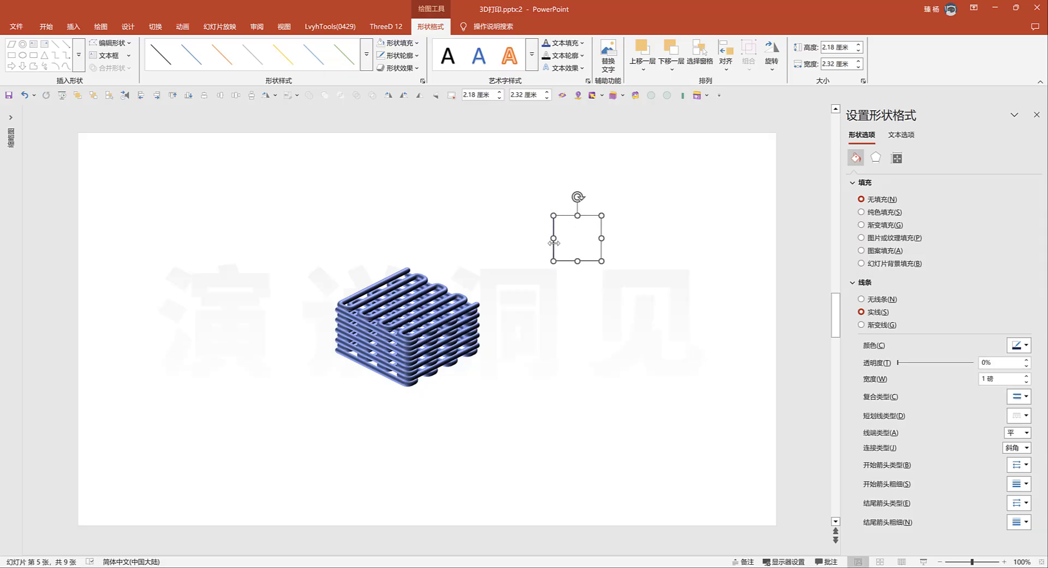
left_click(588, 273)
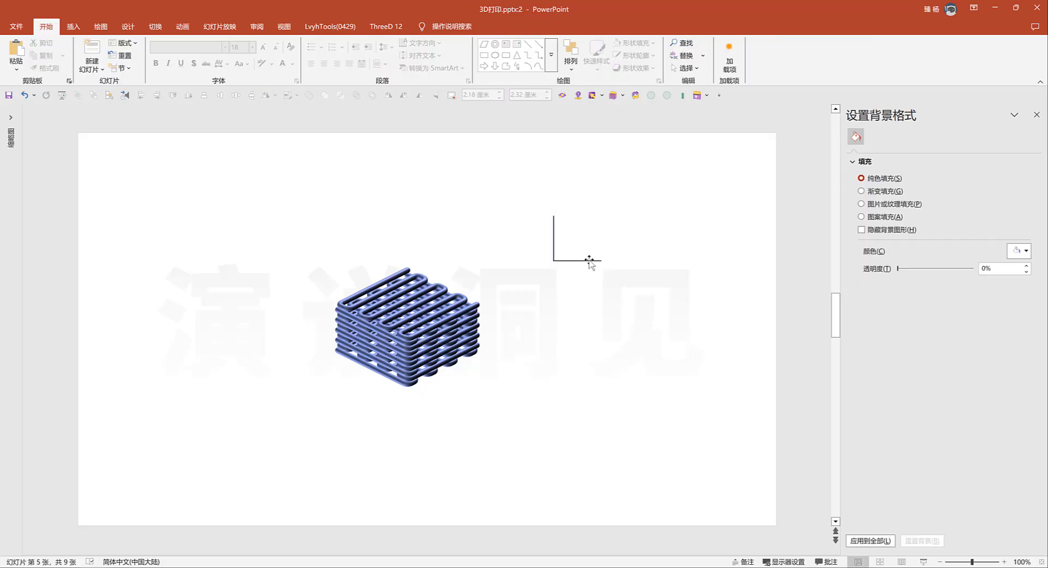
Round the L-shaped line's corner to 1 cm with the all-vertices fillet and move the line slightly down
left_click(589, 261)
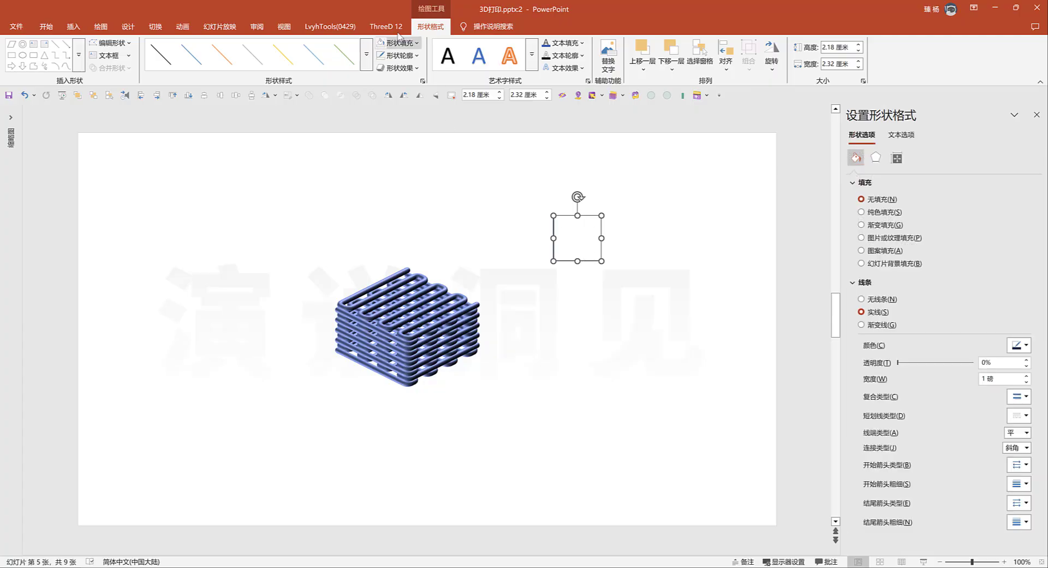
left_click(378, 27)
left_click(169, 55)
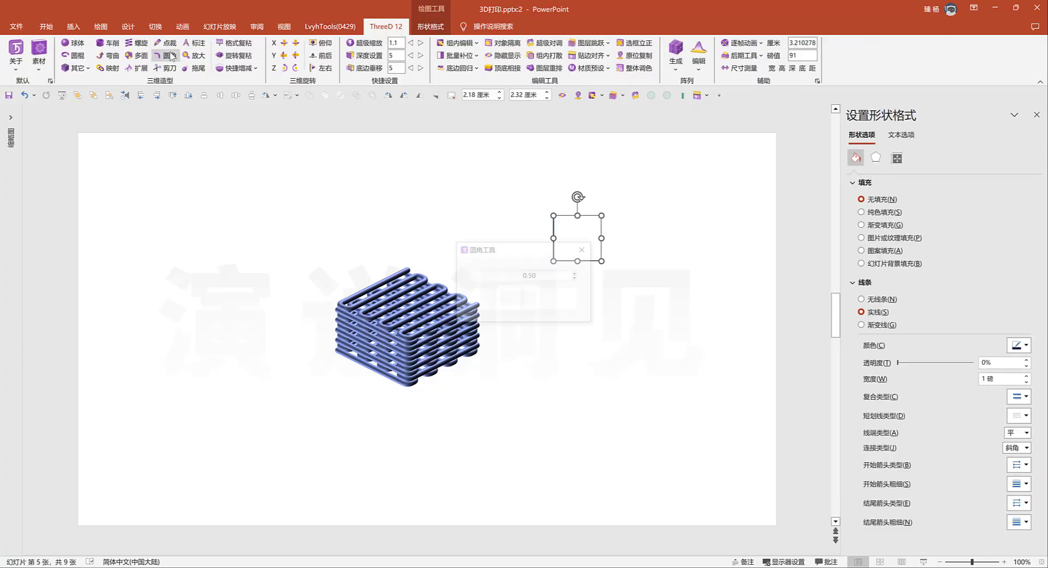
left_click_drag(540, 275, 484, 264)
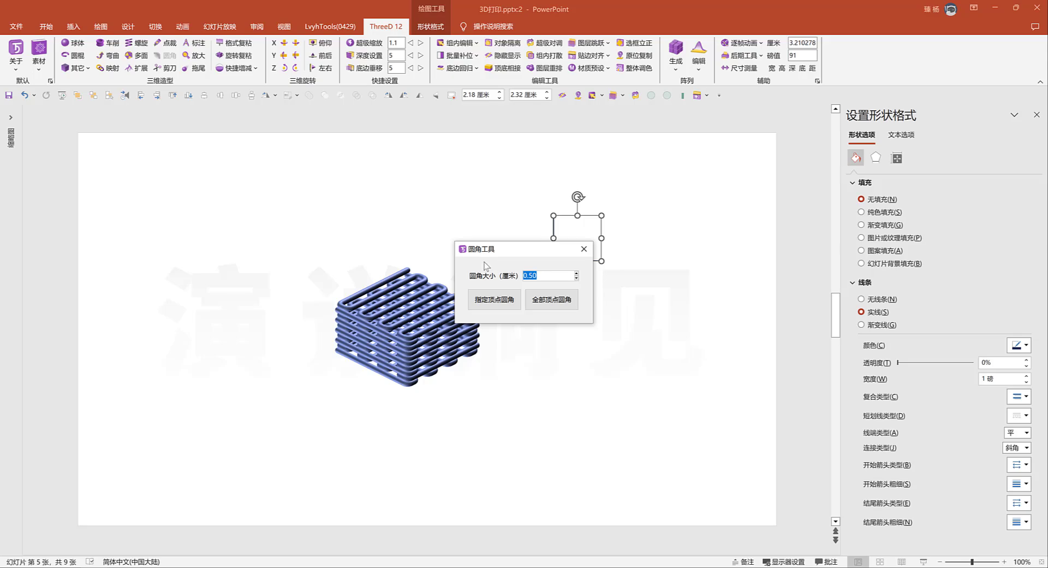
type("1")
left_click(535, 295)
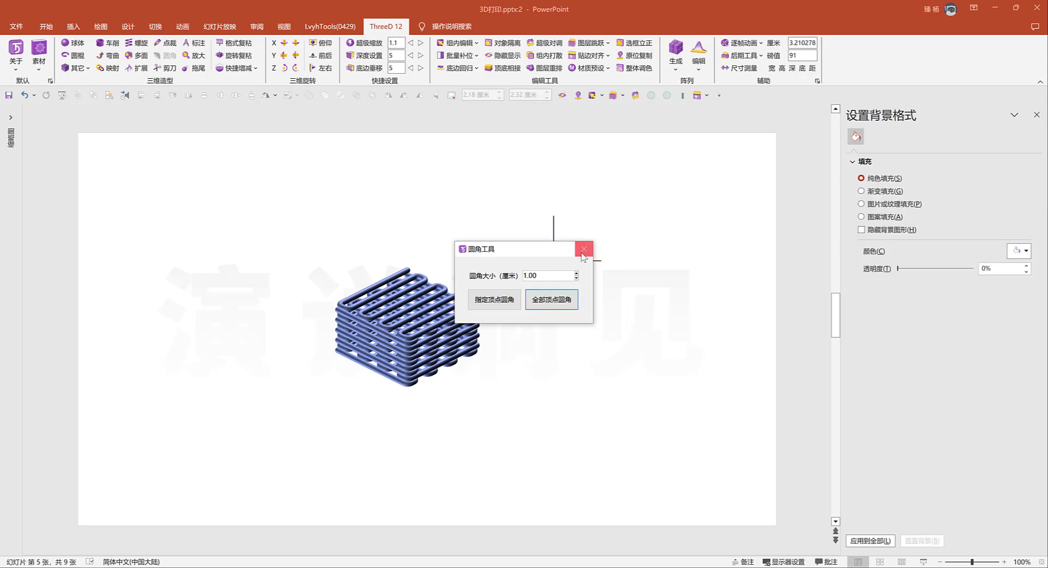
left_click(584, 248)
left_click_drag(585, 260, 584, 298)
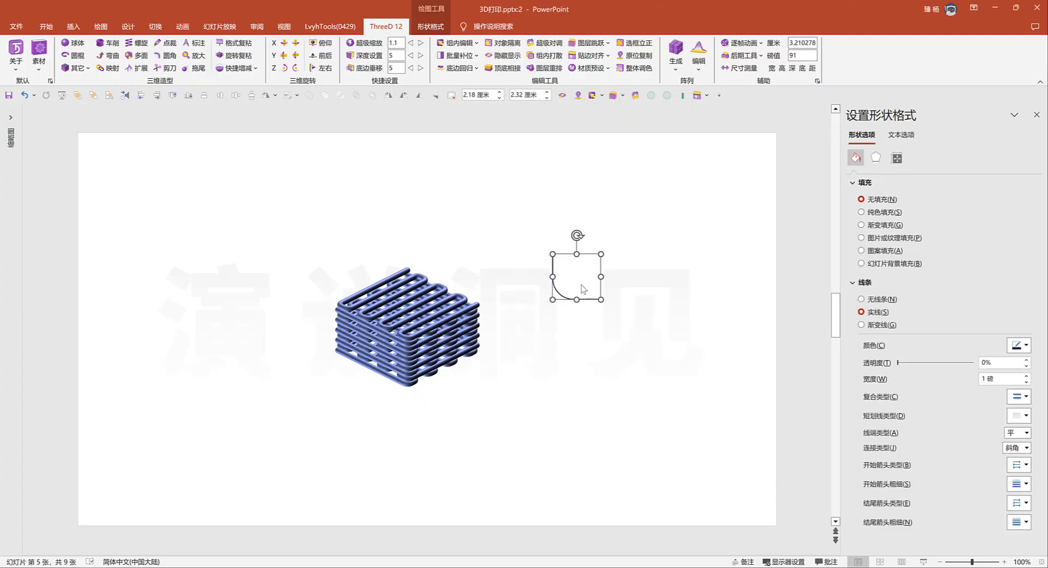
left_click(594, 309)
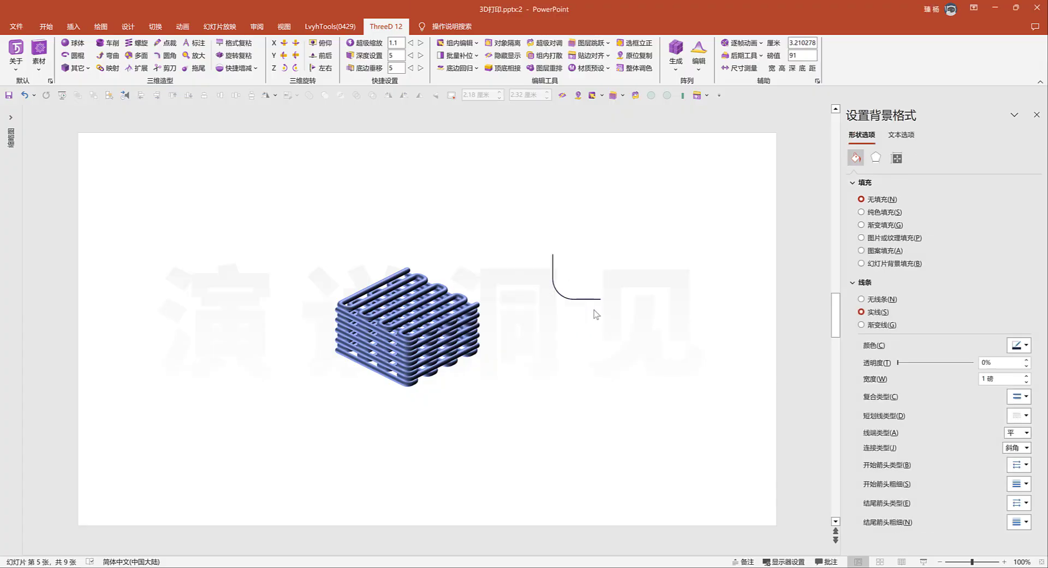
Turn the tube stack to a flat top-down view and reposition the rounded line beside it after comparing it over the grid
left_click(452, 297)
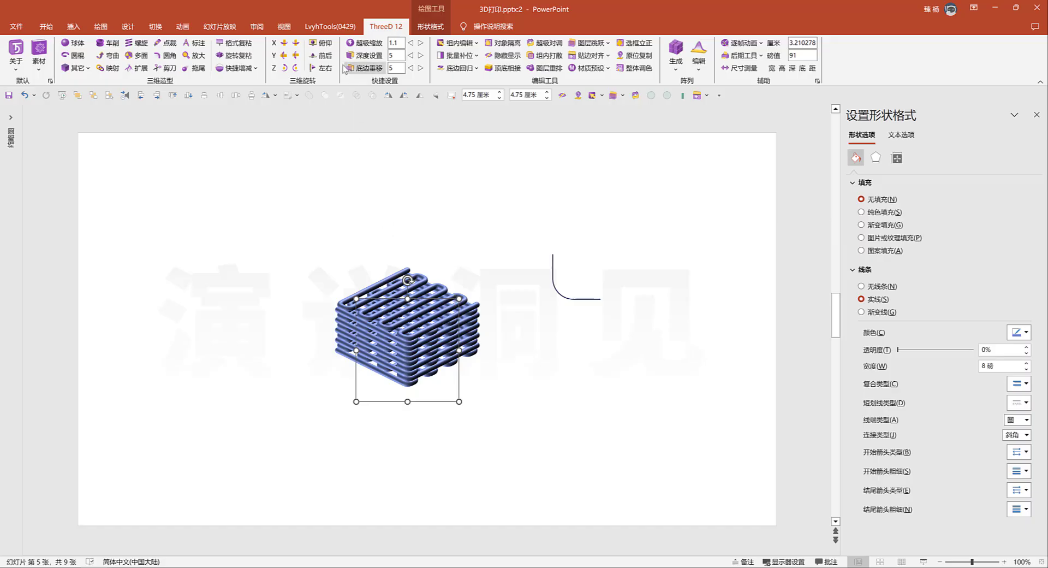
left_click(321, 43)
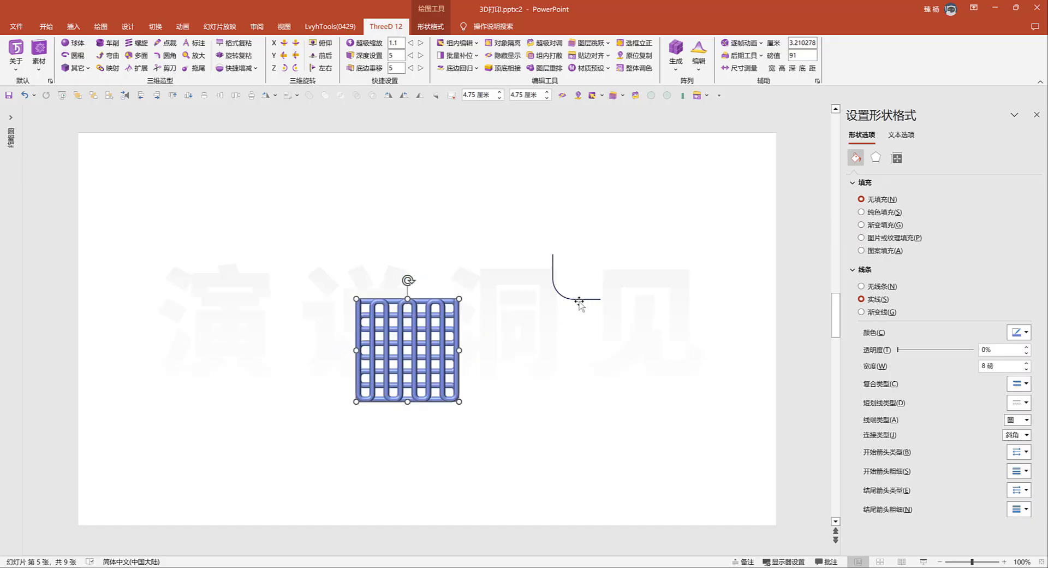
left_click_drag(581, 299, 441, 367)
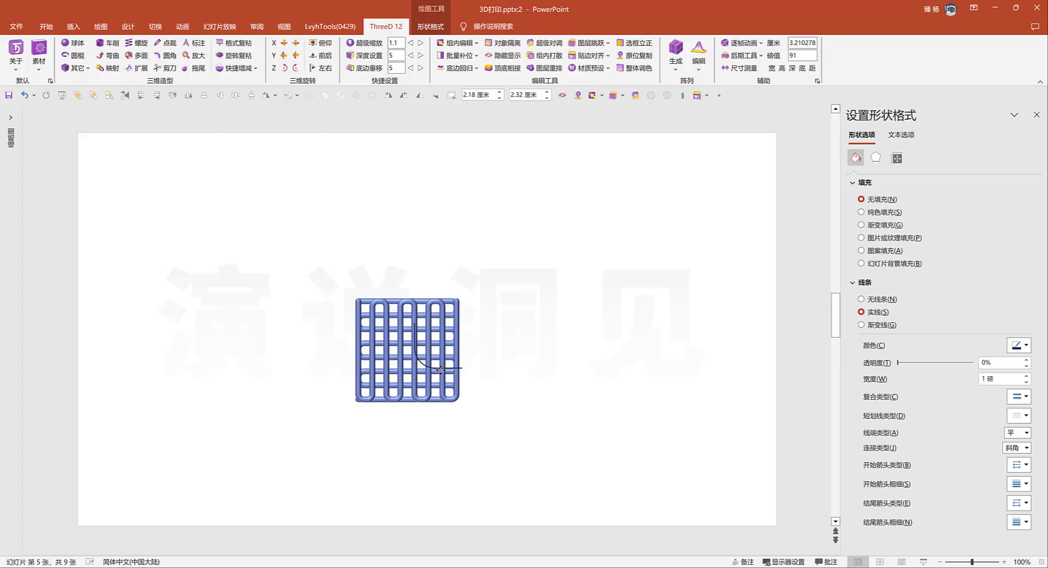
left_click_drag(441, 368, 566, 364)
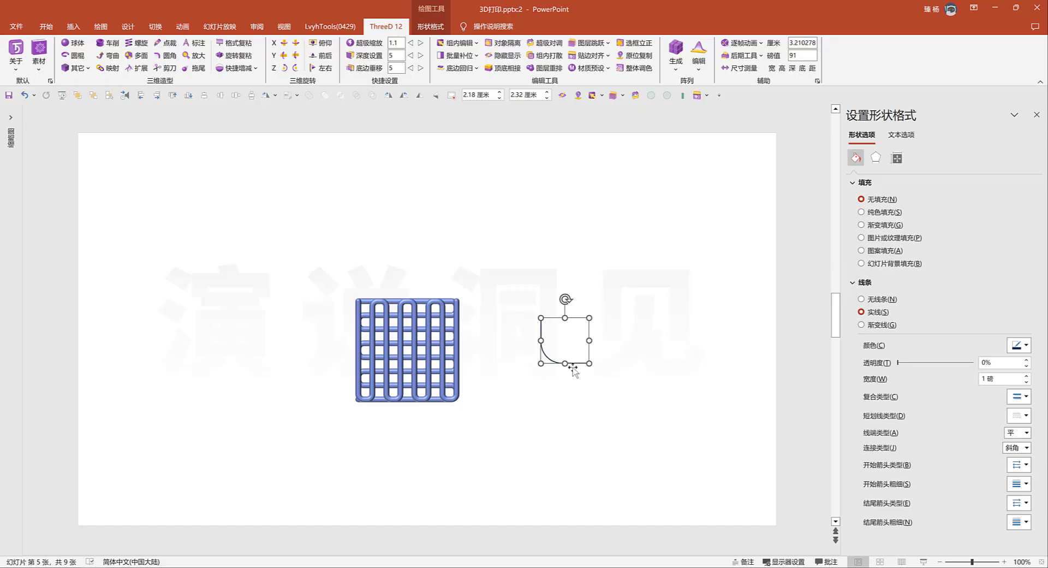
Check the line width of a single tube in the stack
left_click(458, 326)
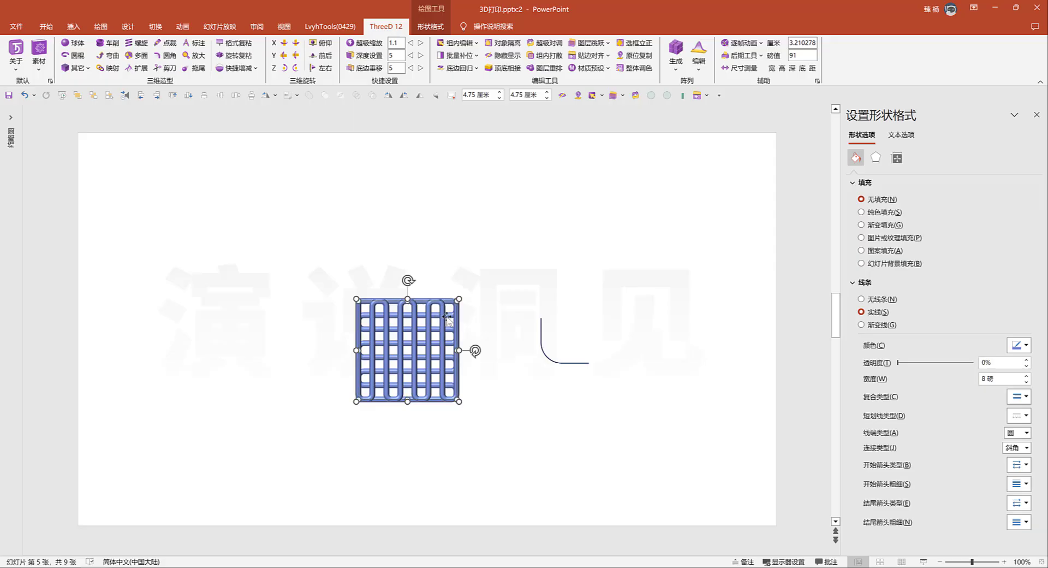
left_click_drag(1010, 379, 980, 382)
left_click(601, 195)
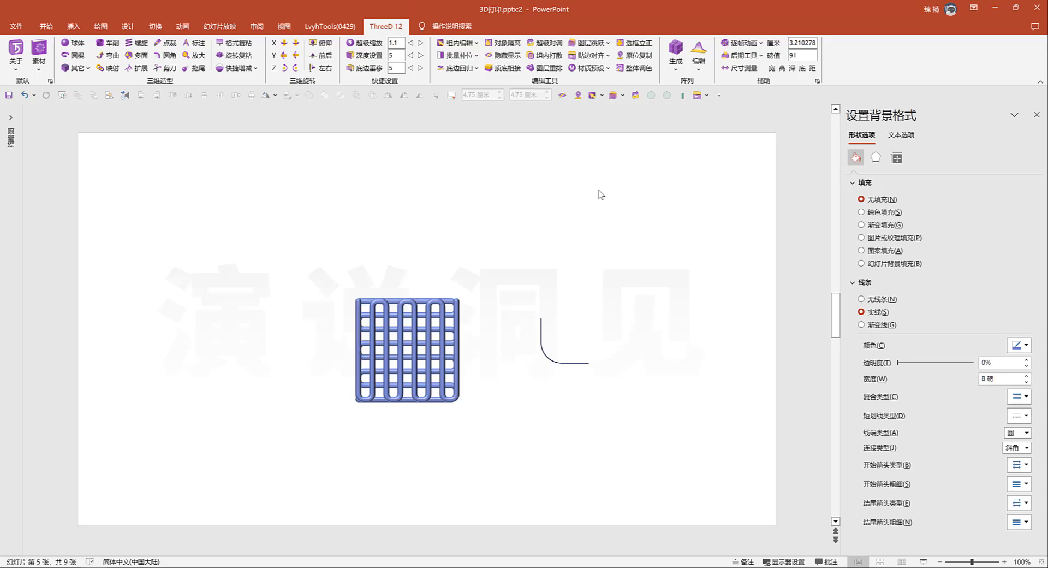
Draw a small circle about 0.44 cm across above the rounded line
left_click(73, 27)
left_click(166, 69)
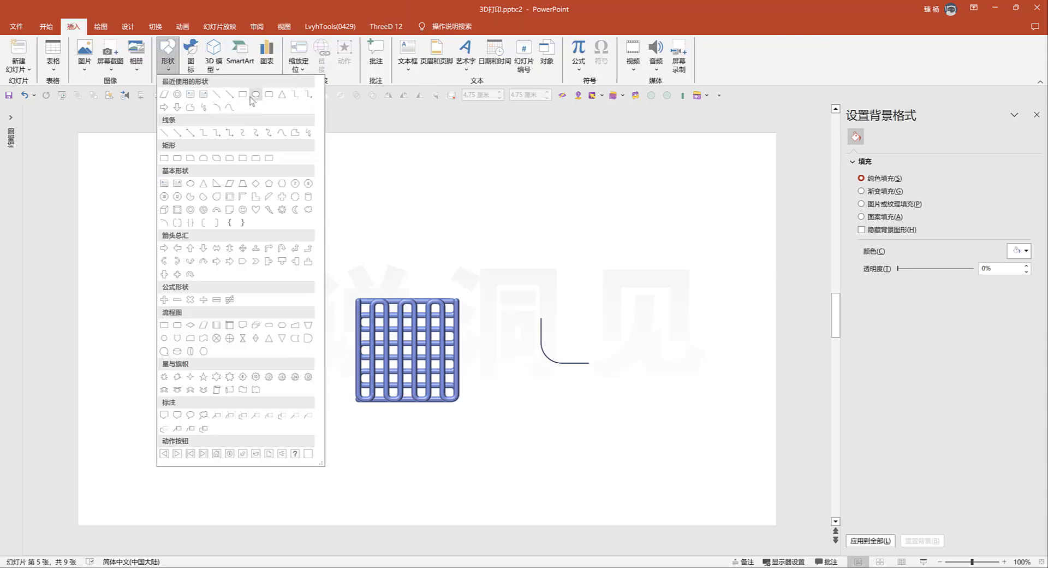
left_click(255, 97)
left_click_drag(575, 211, 584, 220)
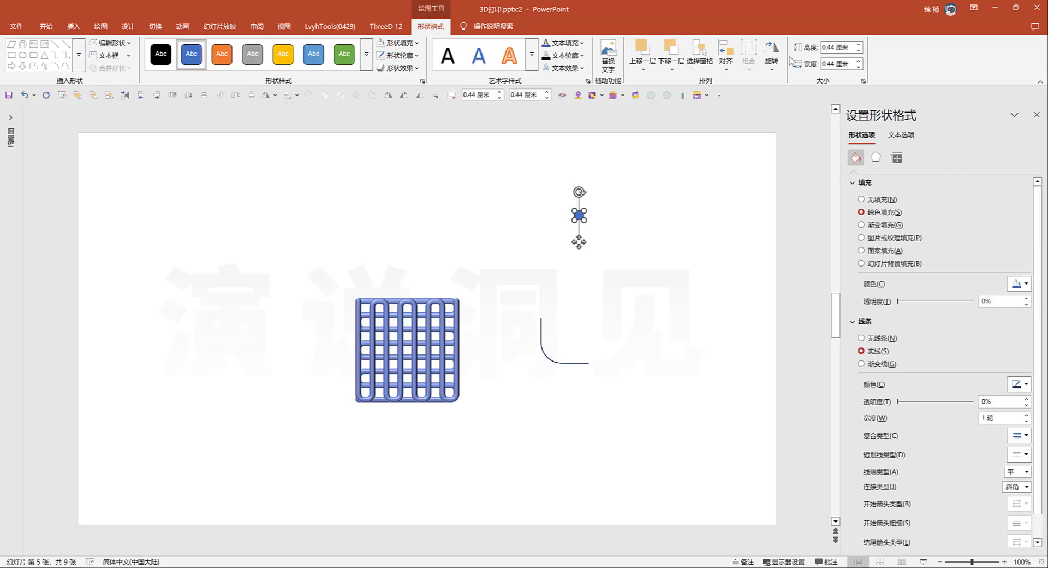
Set the small circle's height and width both to 8 磅
left_click(838, 48)
type("8 磅")
left_click(843, 64)
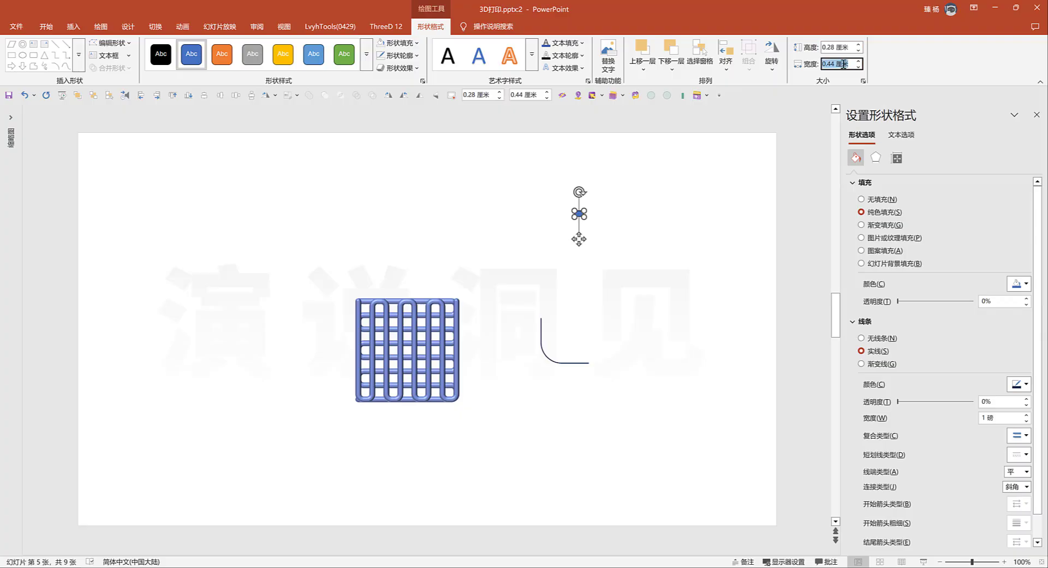
type("8 磅")
key("Return")
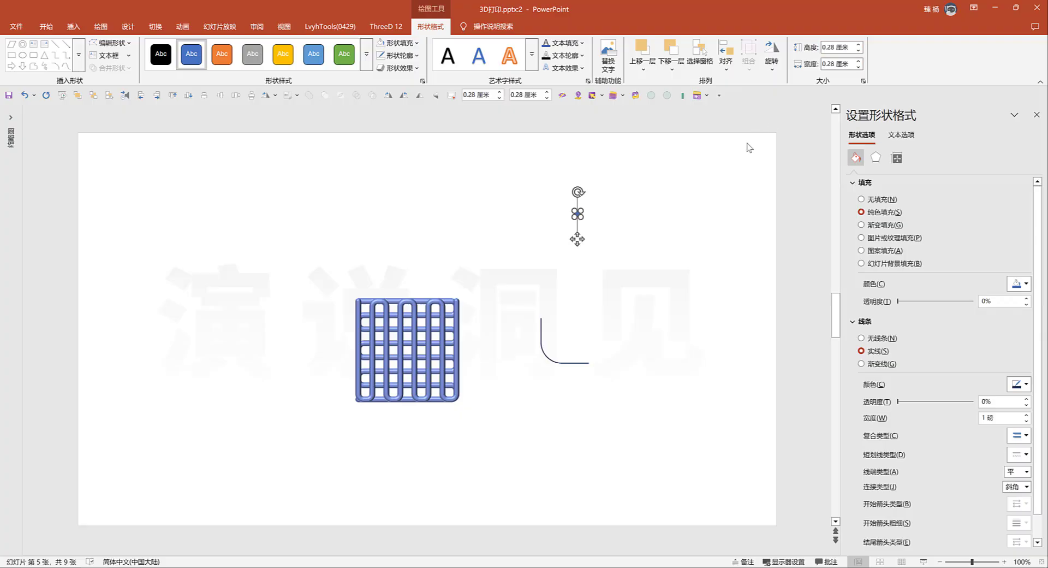
Turn the small circle into a 3D sphere with a blue fill and shift it slightly down
left_click(396, 30)
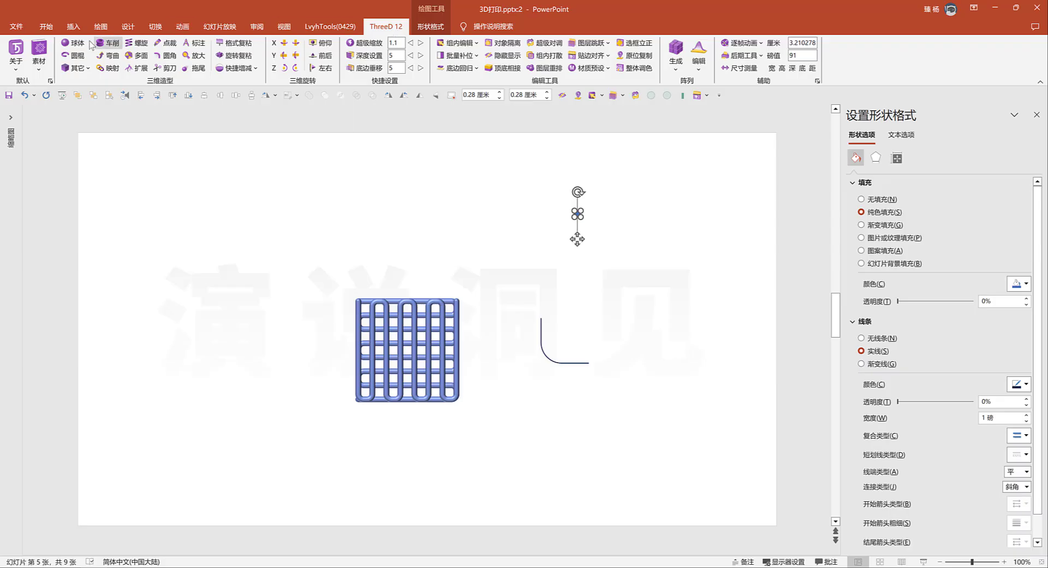
left_click(74, 43)
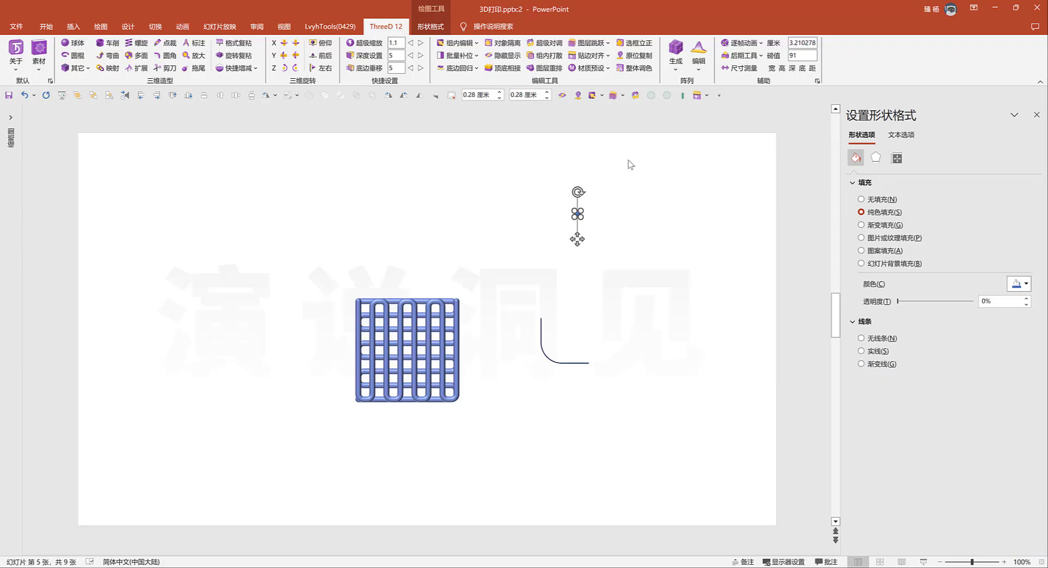
left_click(1016, 285)
left_click(902, 482)
left_click_drag(578, 239, 575, 250)
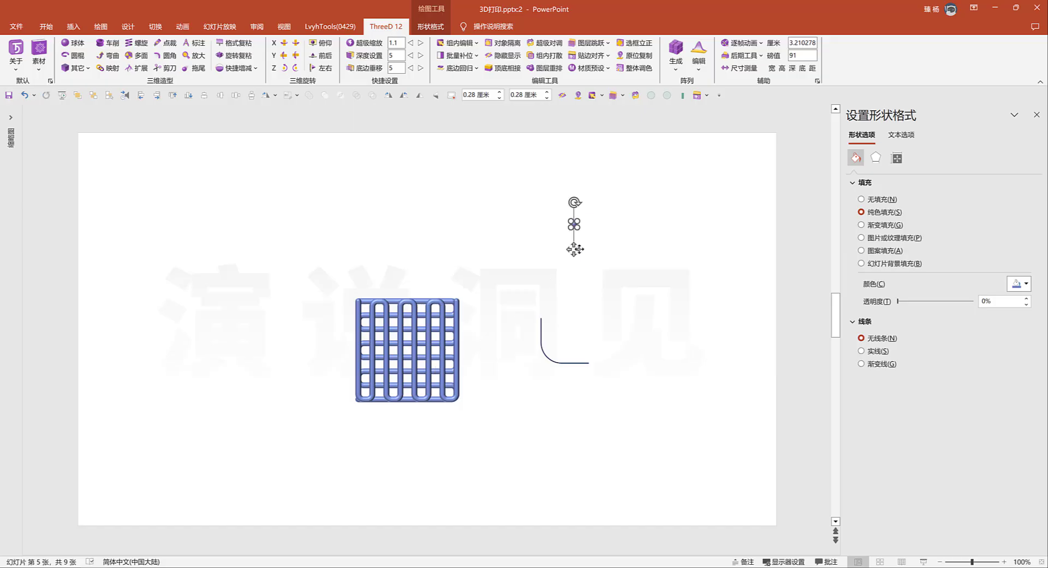
Start the ThreeD along-line distribution in copy mode and read the rounded line in as its path
left_click(675, 69)
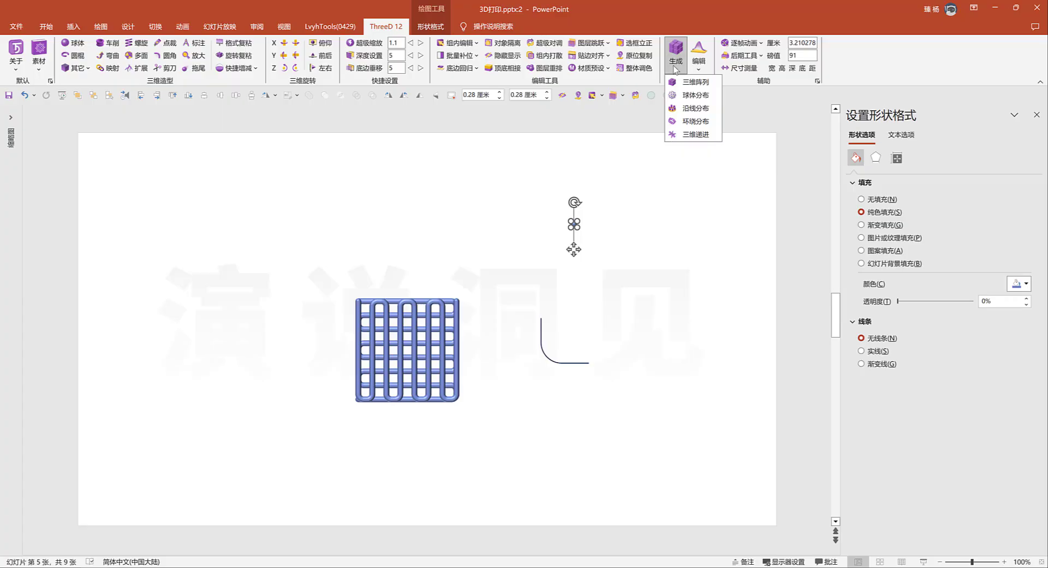
left_click(694, 108)
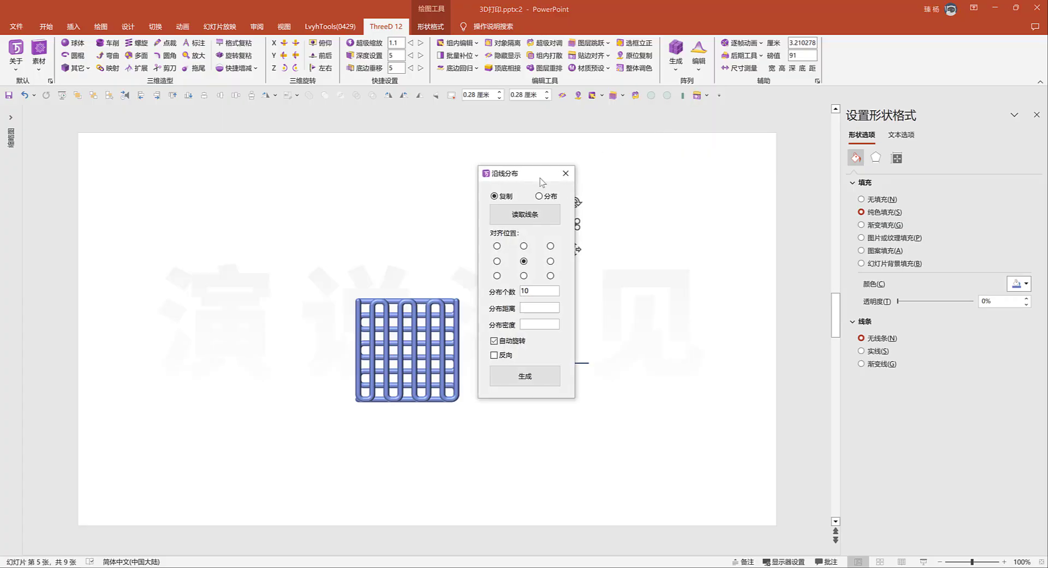
left_click_drag(540, 180, 699, 208)
left_click(563, 363)
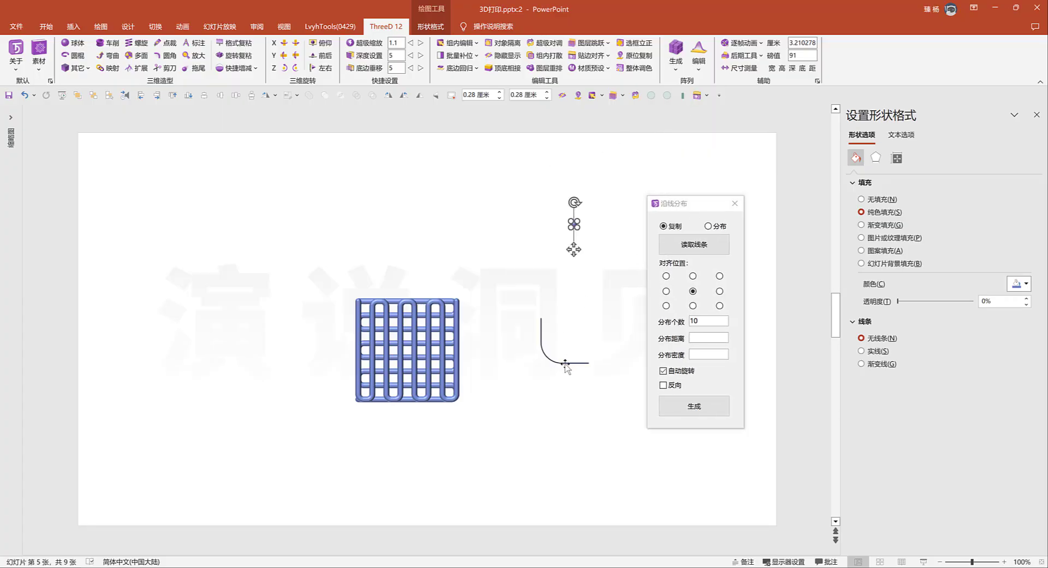
left_click(696, 249)
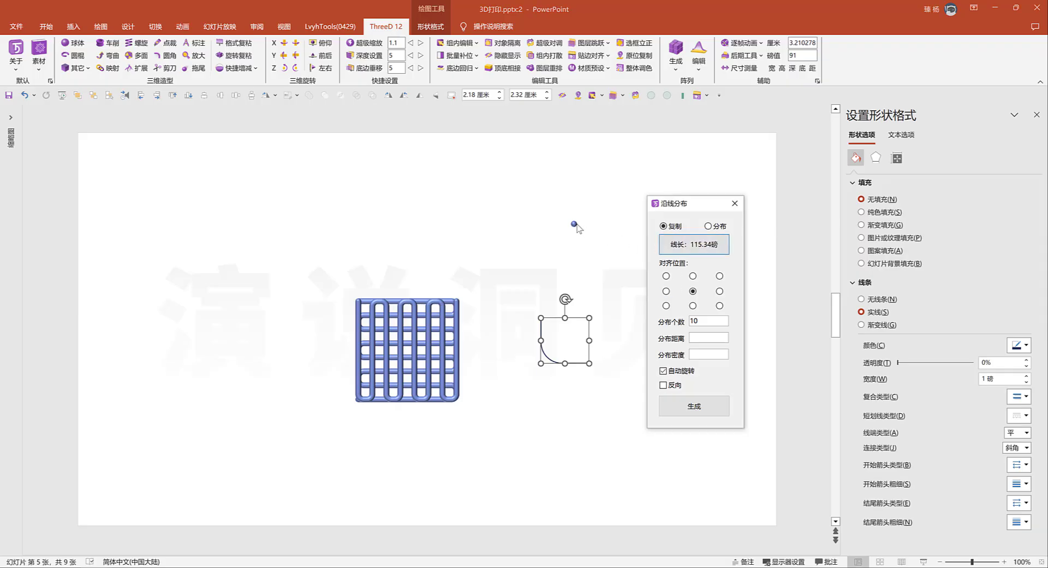
Distribute copies of the sphere along the rounded line with a density of 1.5 and automatic rotation turned off
left_click(575, 224)
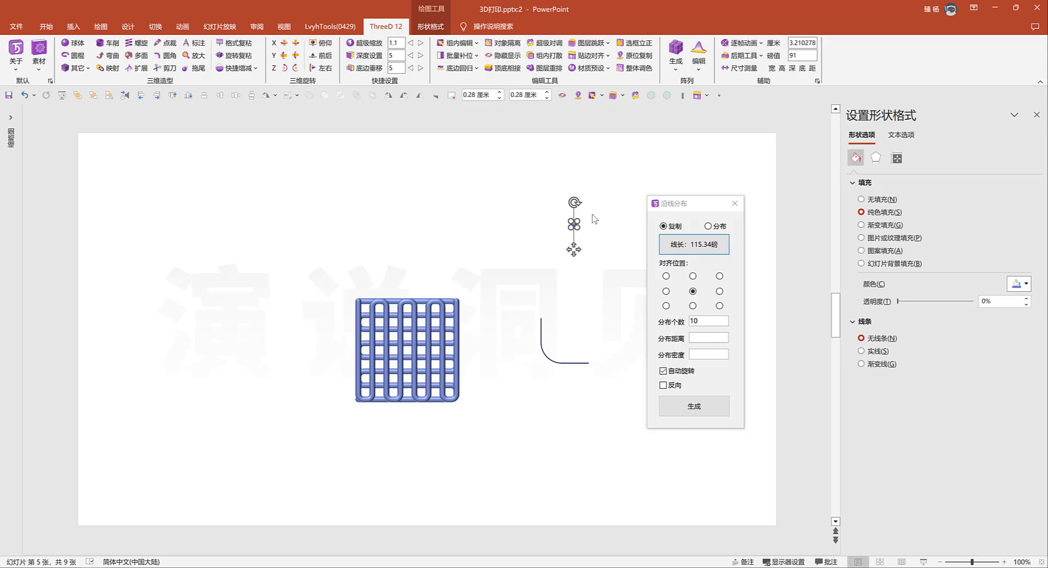
left_click(700, 354)
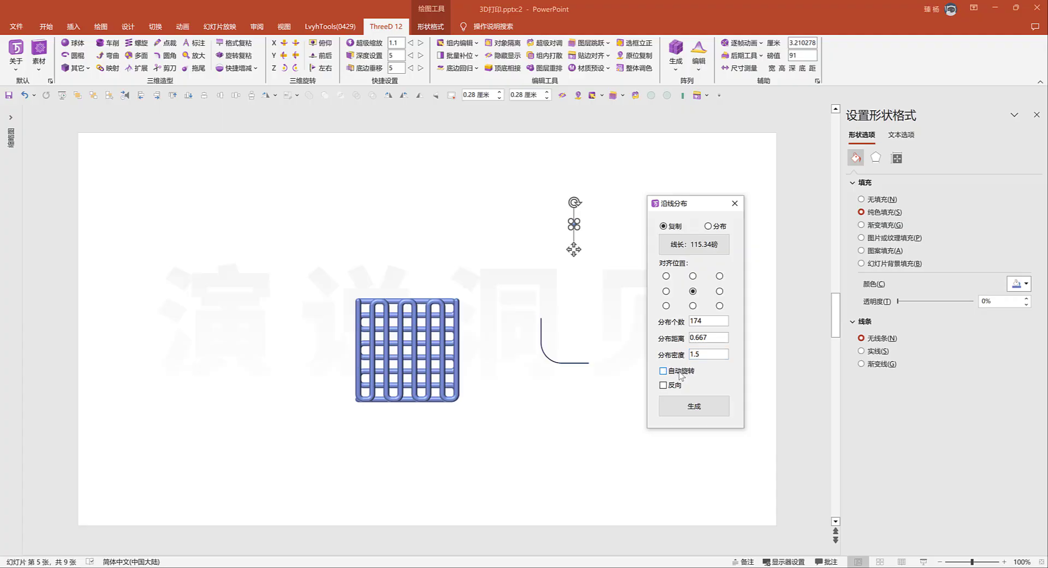
left_click(686, 408)
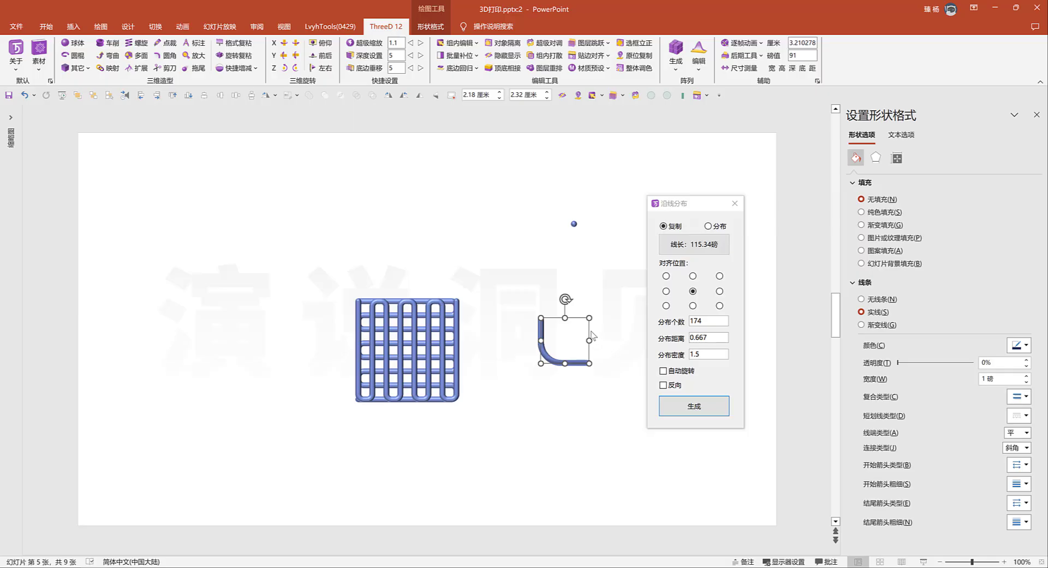
Move the rounded line off the sphere chain and map the chain's X coordinates to Z with coordinate mapping
left_click_drag(590, 330, 610, 265)
left_click(517, 287)
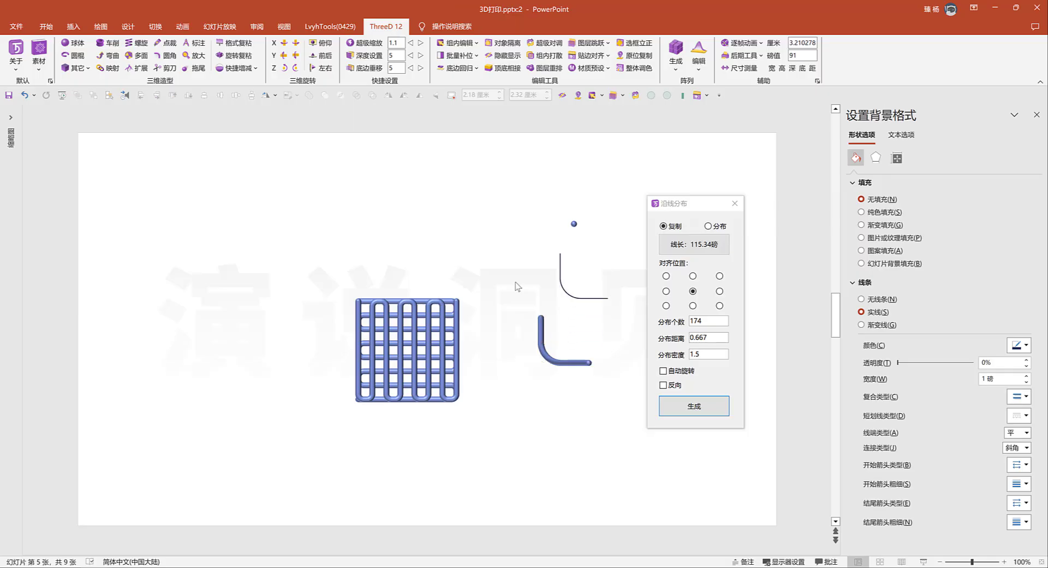
left_click_drag(505, 299, 609, 395)
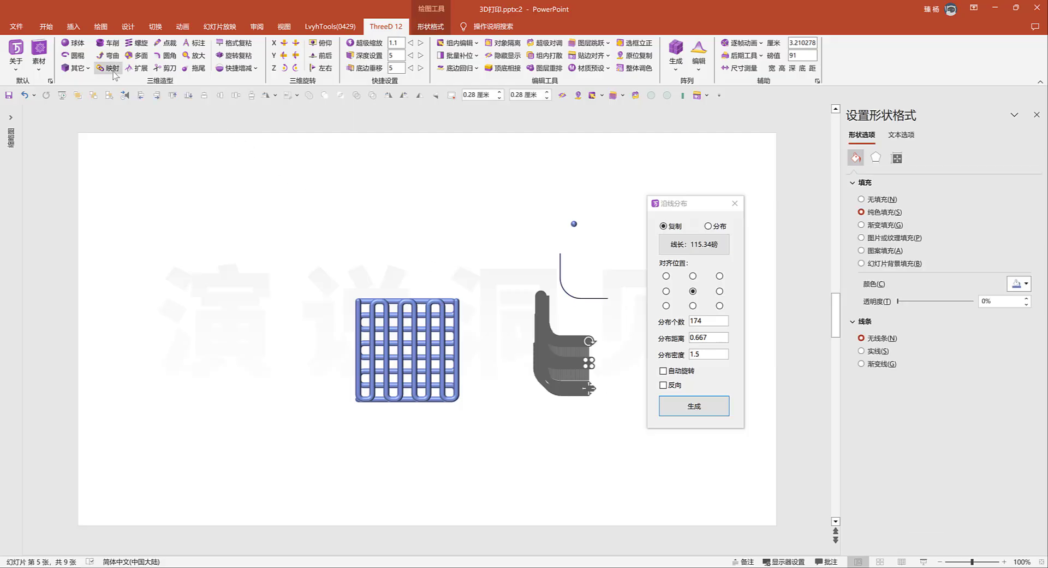
left_click(113, 69)
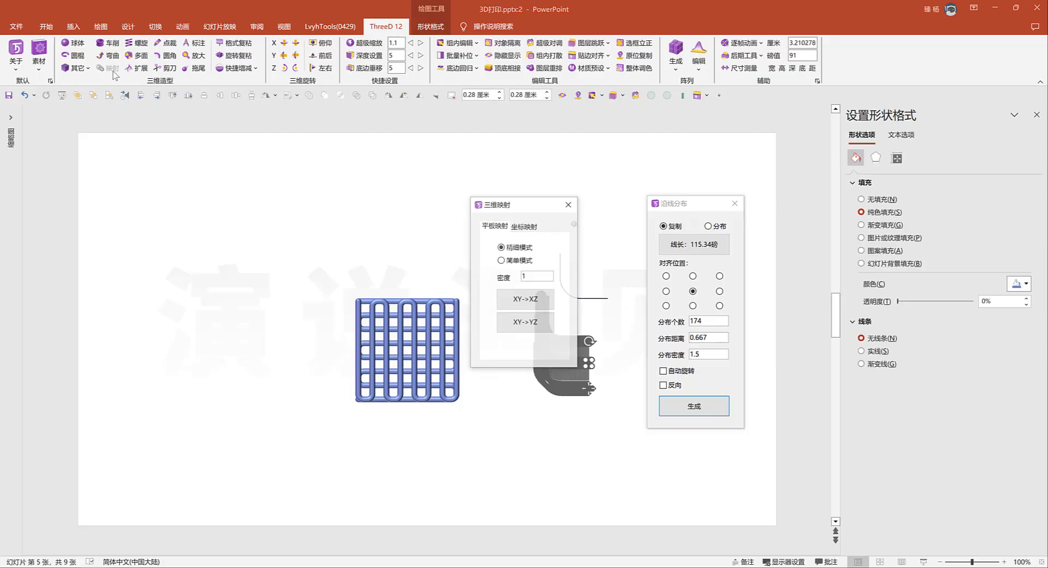
left_click(528, 229)
left_click_drag(545, 204, 437, 208)
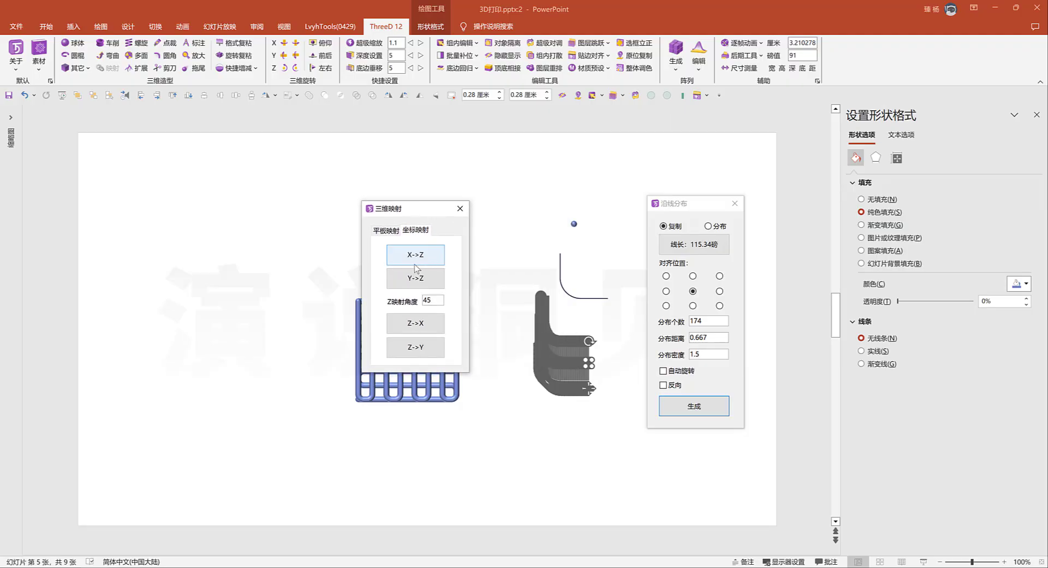
left_click(435, 261)
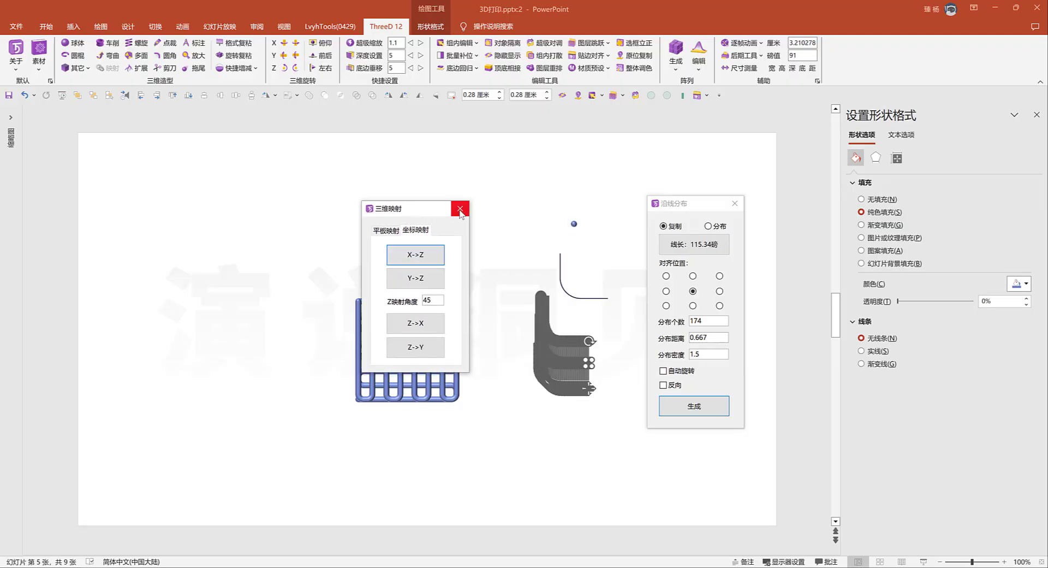
left_click(461, 208)
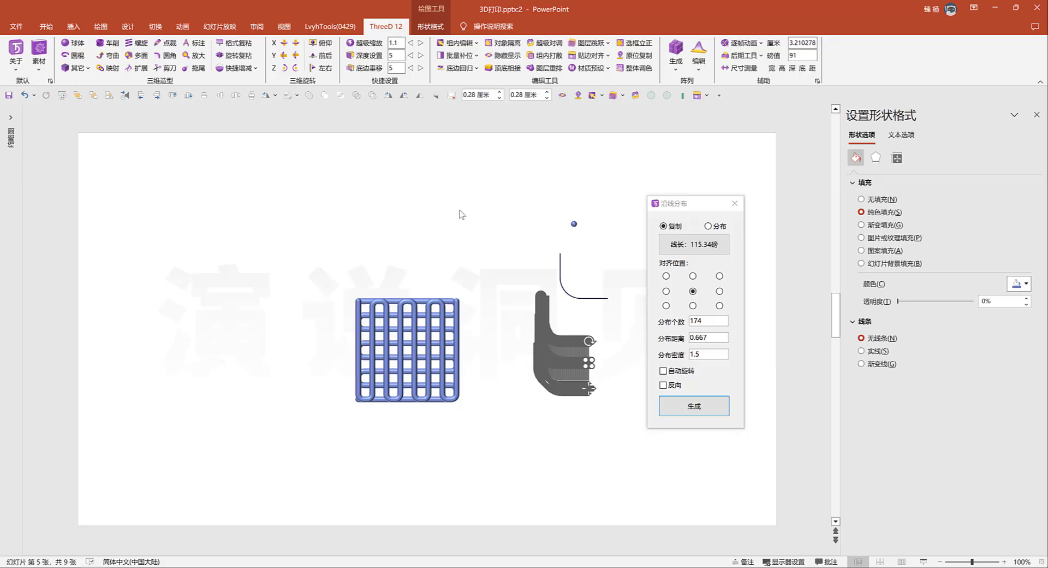
Align the mapped spheres on a common vertical centre line, group them, and check the bent shape by rotating it and back
left_click(204, 95)
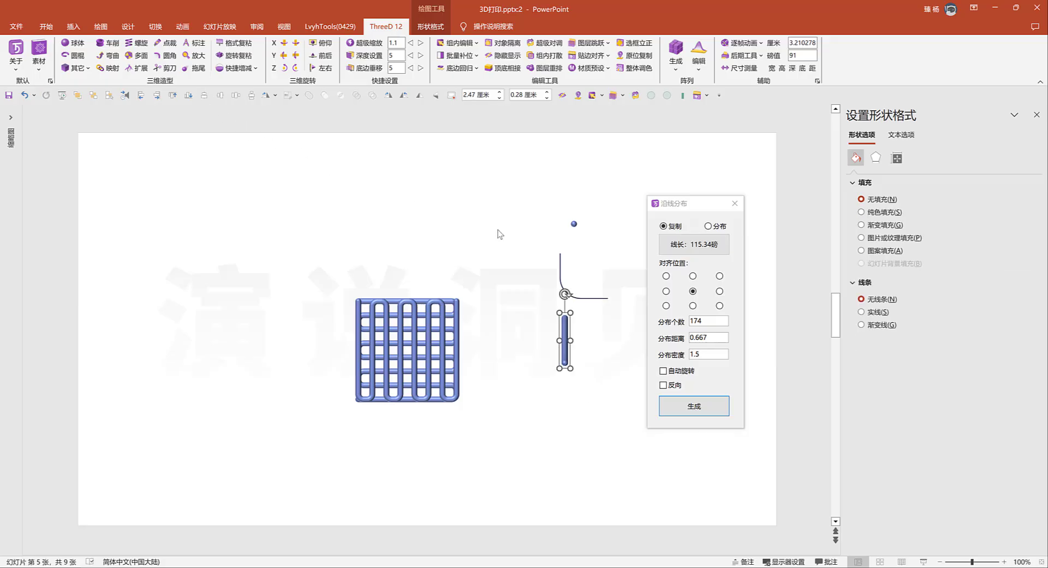
left_click(294, 44)
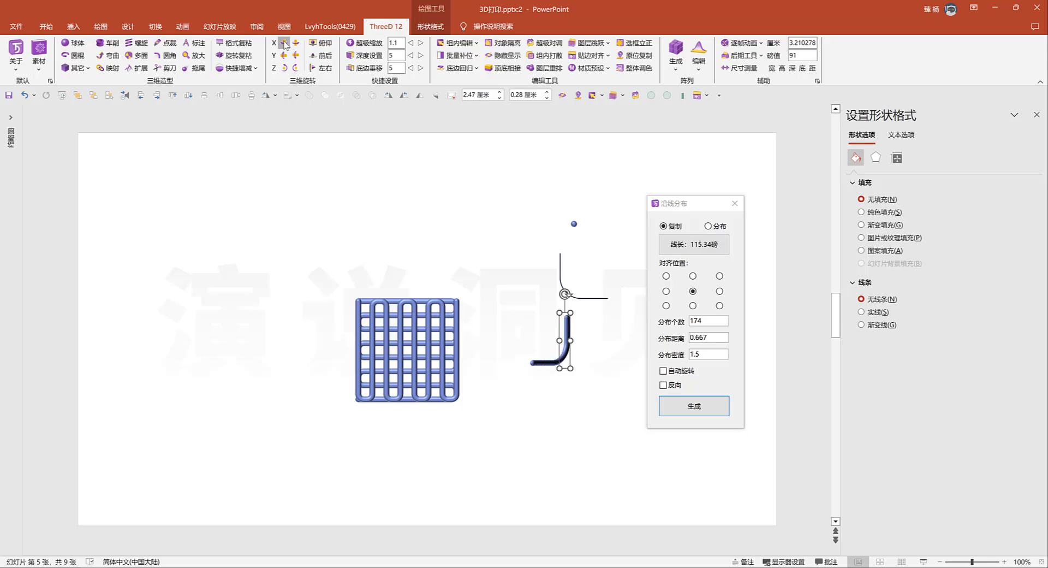
left_click(295, 43)
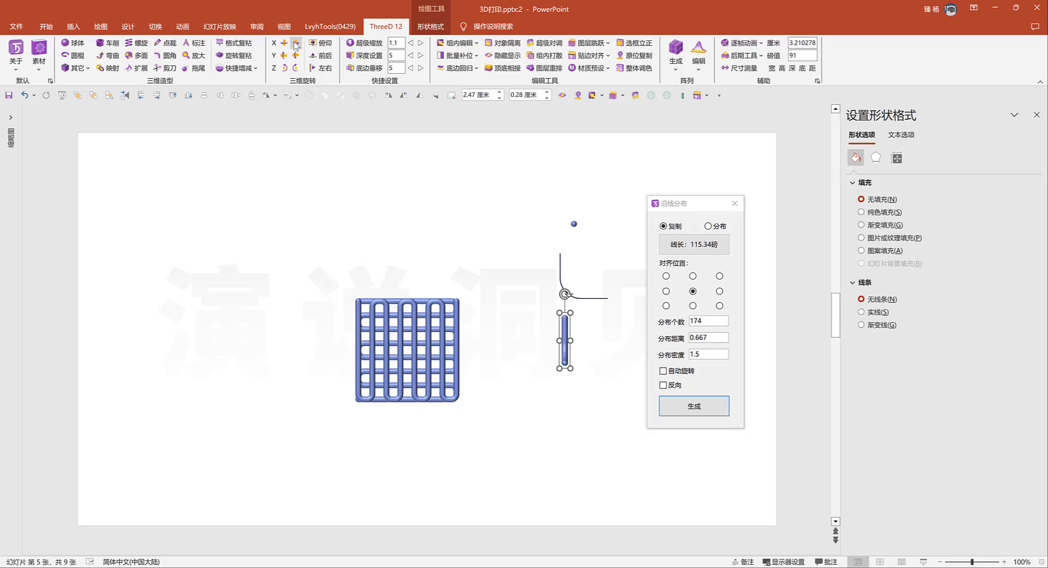
left_click(735, 204)
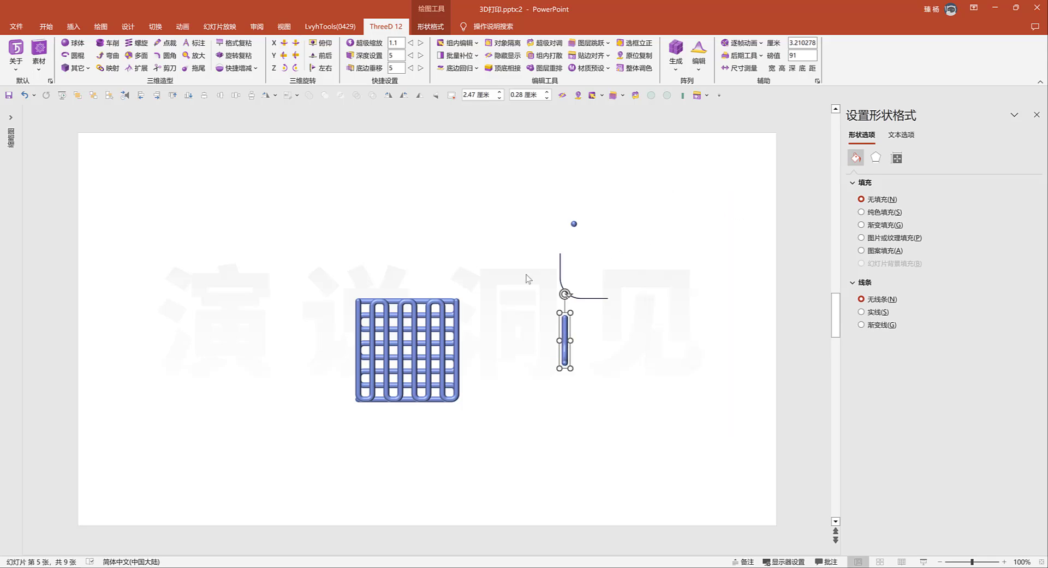
Pull the top serpentine tube downward out of the stack to identify it, and undo the move
left_click(431, 322)
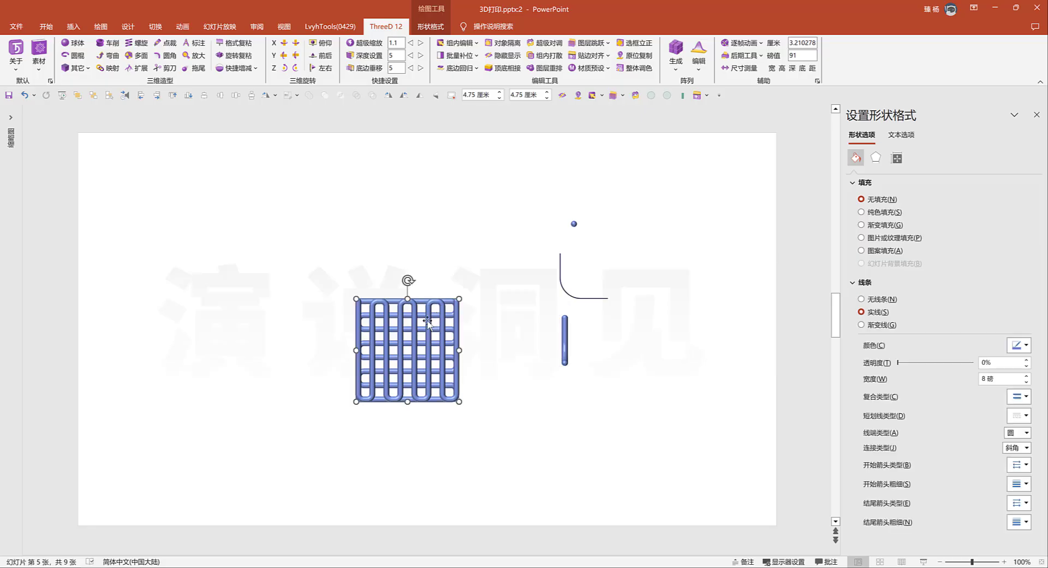
left_click(428, 322)
left_click(479, 338)
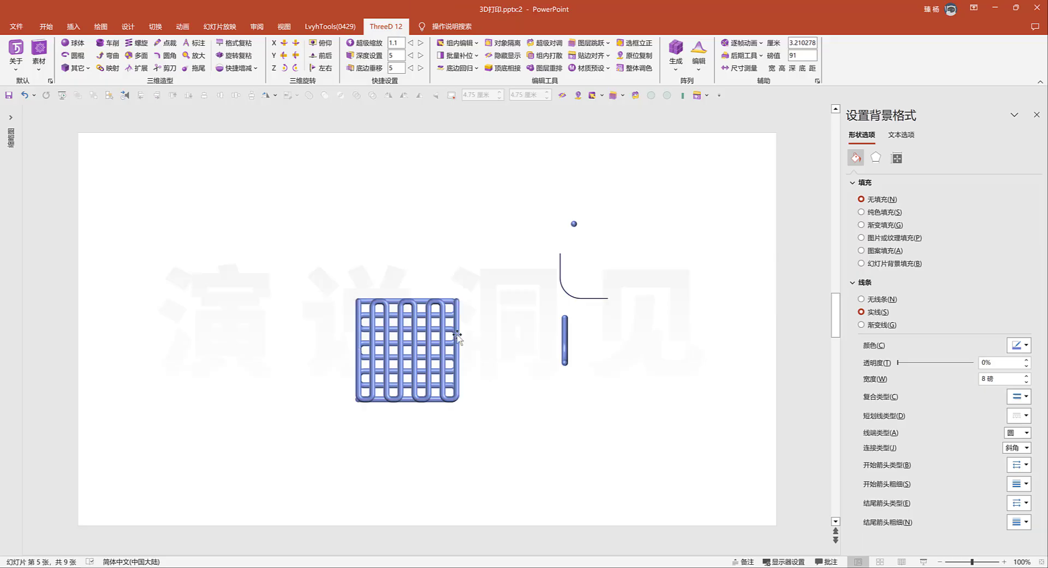
left_click_drag(430, 337, 429, 396)
key("ctrl+z")
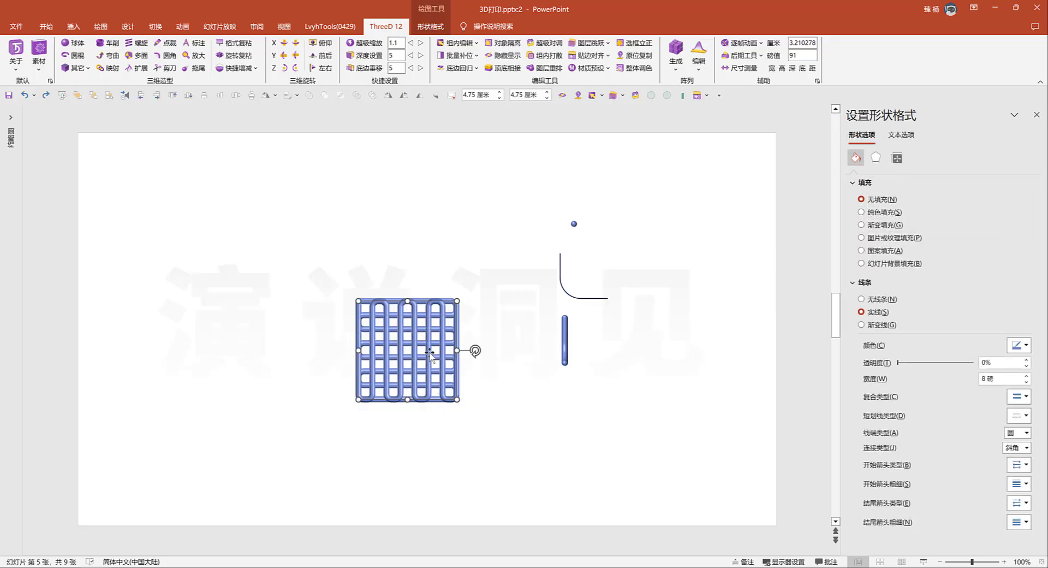
Shorten the top serpentine tube by deleting its end points so that it stops partway down the fifth vertical run
right_click(429, 352)
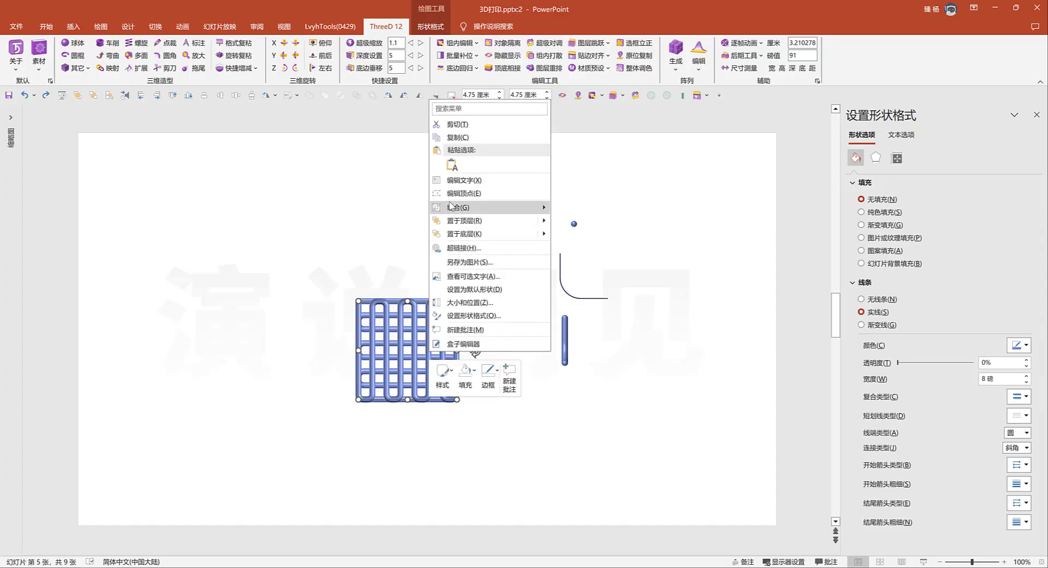
left_click(448, 195)
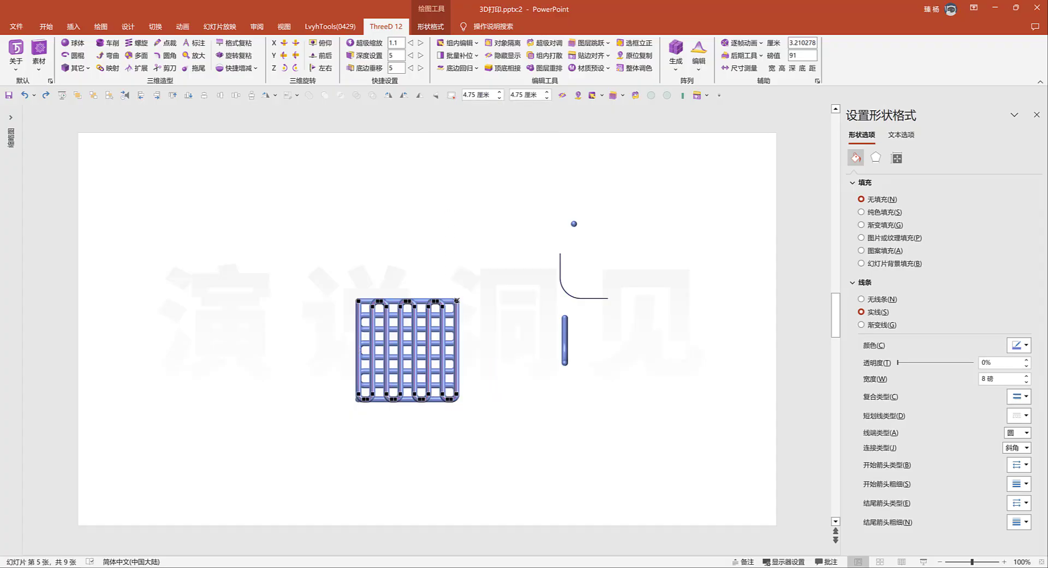
left_click(457, 393, "ctrl")
left_click(450, 399, "ctrl")
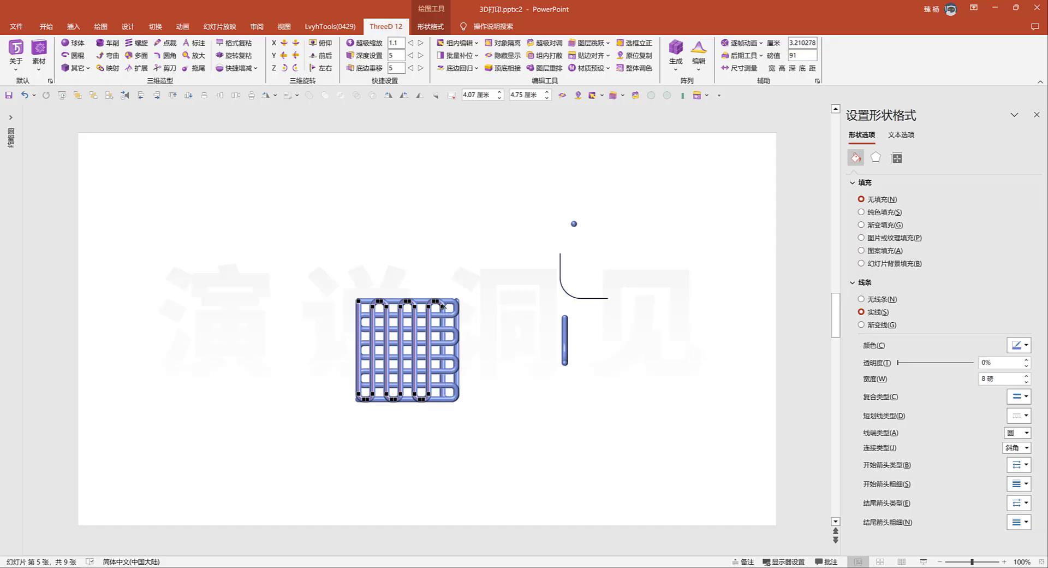
left_click(434, 302, "ctrl")
left_click(428, 307, "ctrl")
left_click(420, 399, "ctrl")
left_click(414, 334, "ctrl")
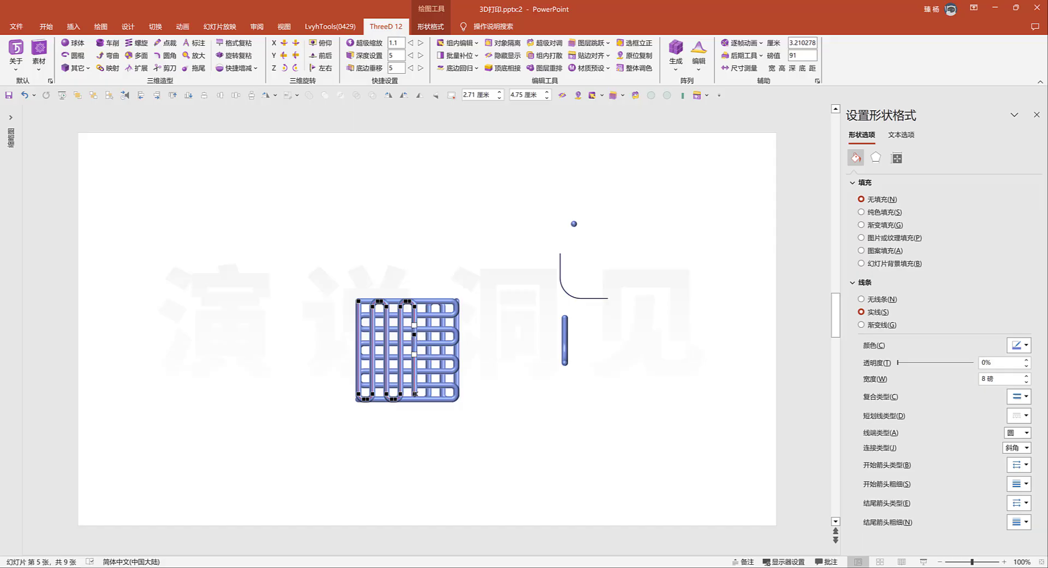
left_click(415, 393, "ctrl")
left_click(417, 378)
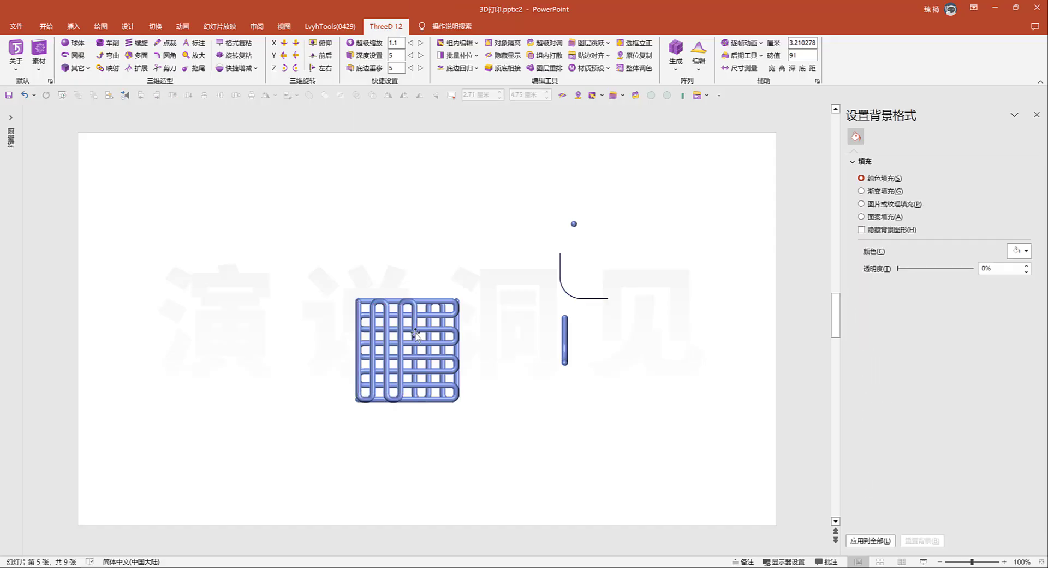
Read the shortened tube's distance from the base and raise the sphere group by the same bottom offset of 76
left_click(415, 329)
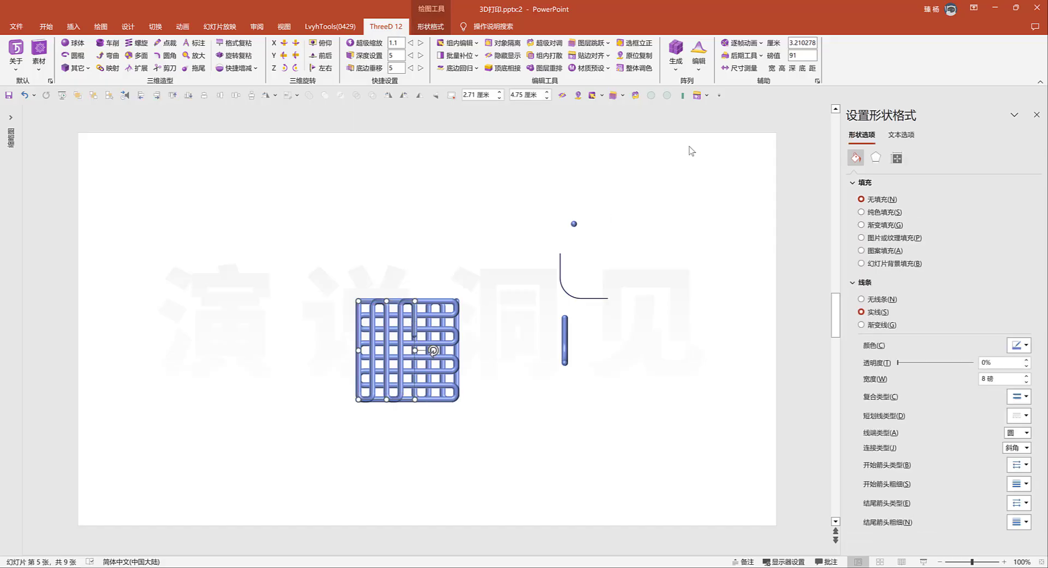
left_click(800, 69)
mouse_move(802, 55)
left_mouse_down()
mouse_move(784, 49)
mouse_move(799, 59)
left_mouse_up()
left_click(566, 327)
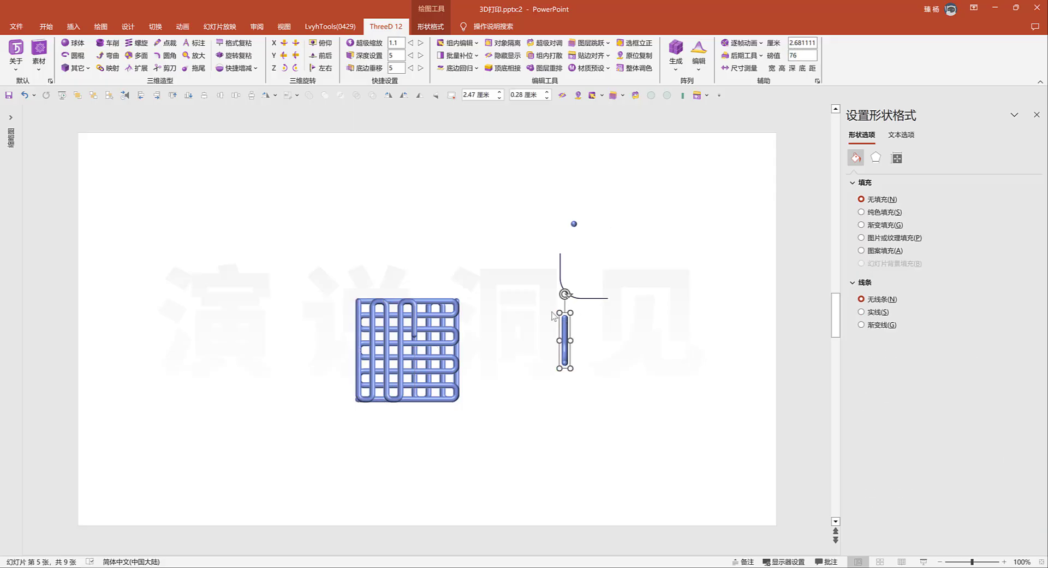
left_click(398, 69)
left_click(421, 68)
Place the sphere group over the open end of the shortened tube and nudge it into line with that run
left_click_drag(562, 349, 417, 365)
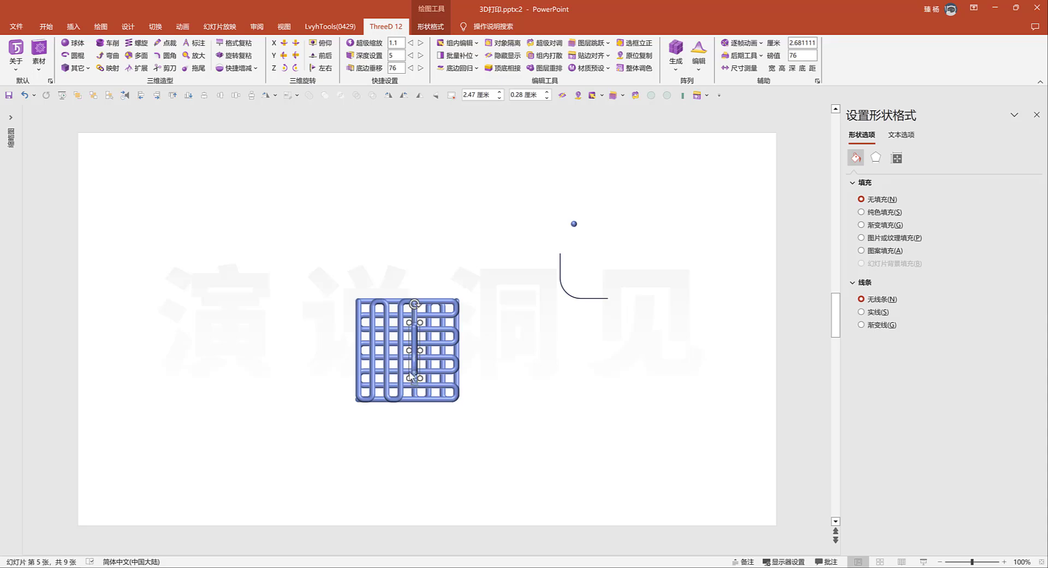
scroll(417, 362, "up", 10)
key("ctrl+Left")
key("ctrl+Left")
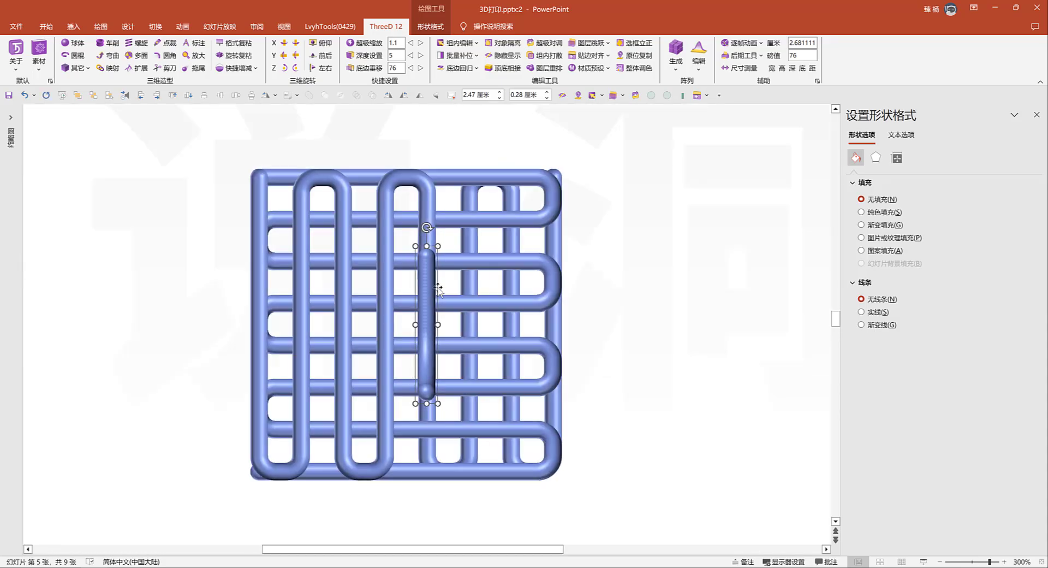
Select all spheres of the upright chain by matching fill colour and slightly raise their fill transparency
left_click(430, 255)
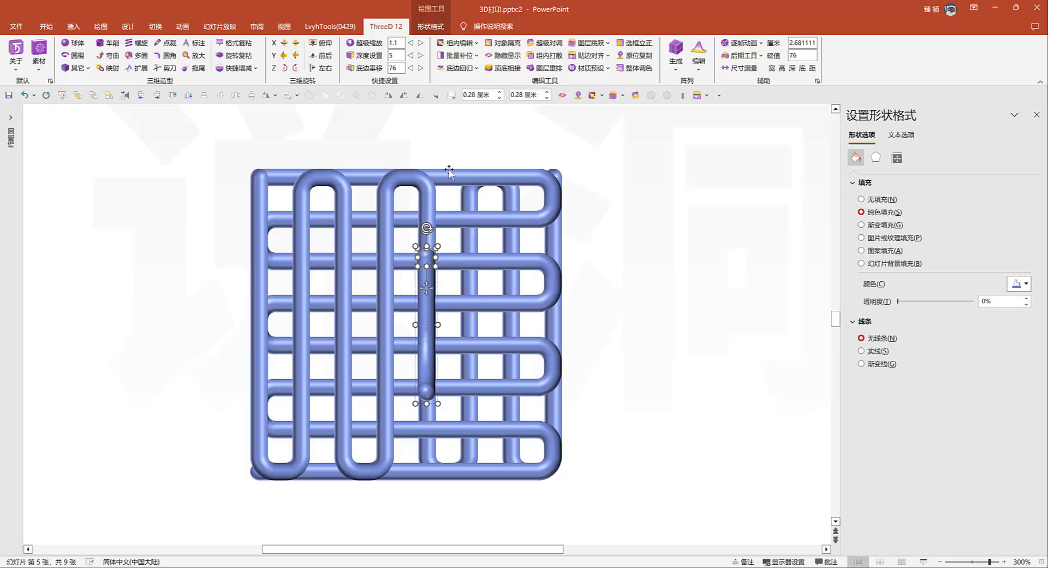
left_click(463, 43)
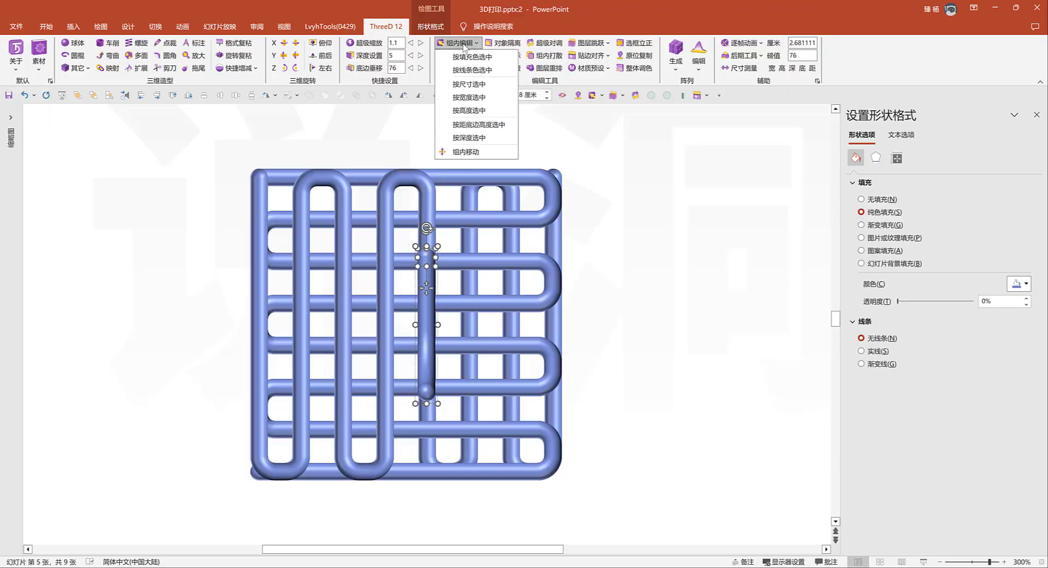
left_click(471, 56)
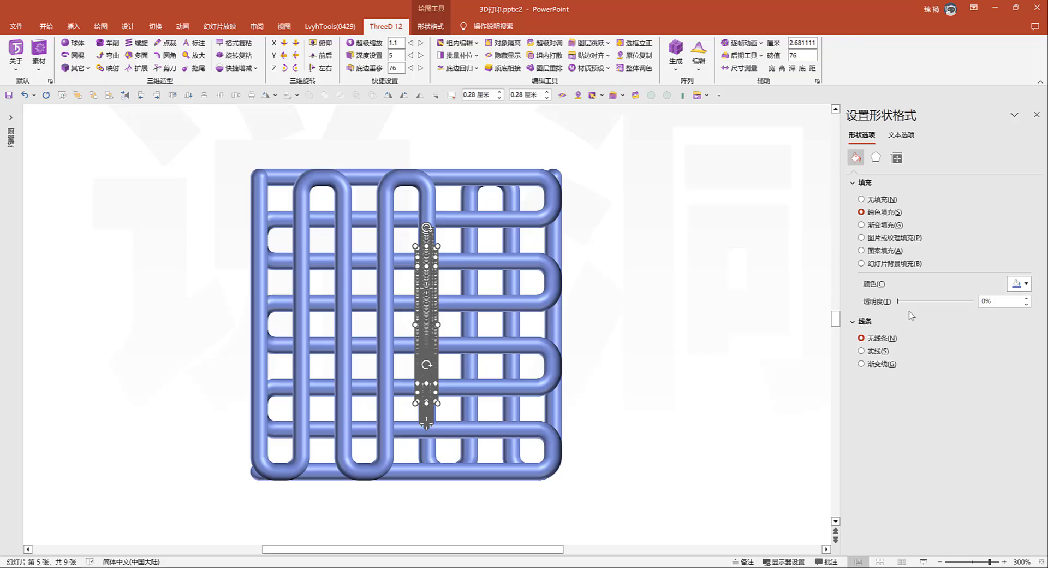
left_click_drag(899, 301, 919, 303)
left_click(776, 303)
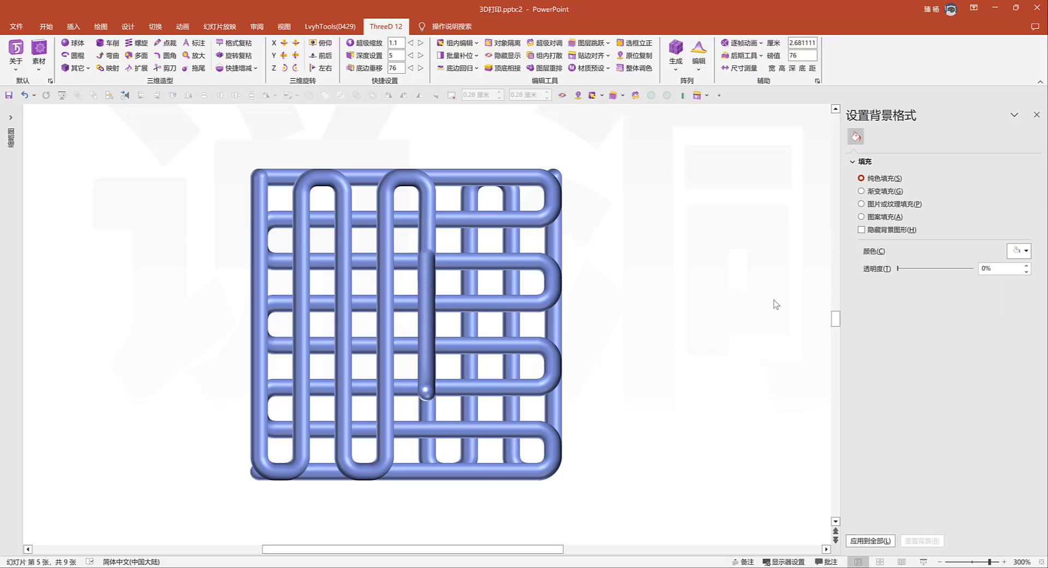
Group the tube stack with the sphere chain and rotate the group in 3D to an angled view from above
left_click_drag(170, 131, 636, 517)
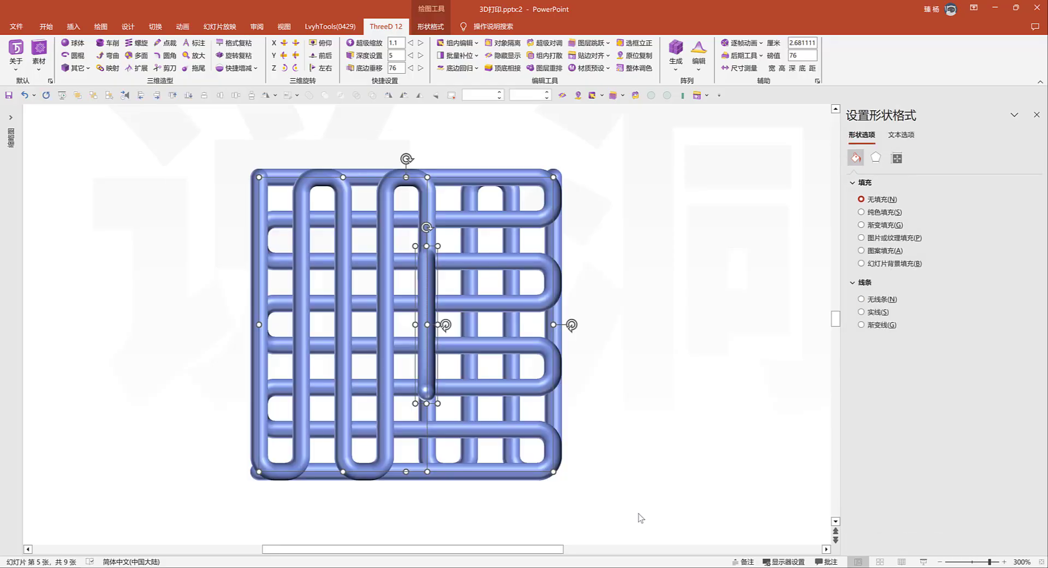
key("ctrl+g")
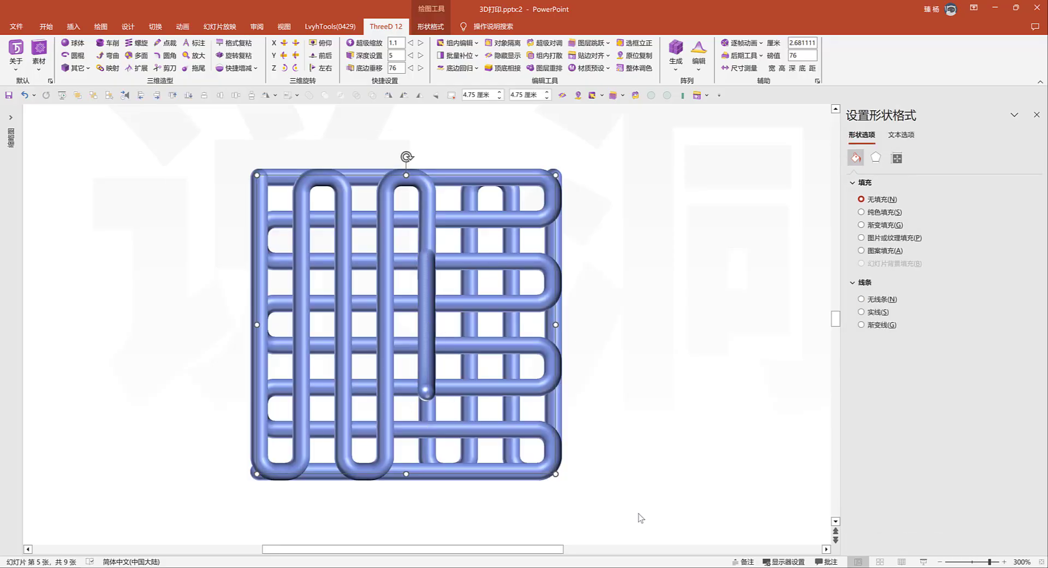
left_click(285, 55)
left_click(286, 56)
left_click(286, 55)
left_click(285, 55)
left_click(285, 56)
scroll(446, 339, "down", 3)
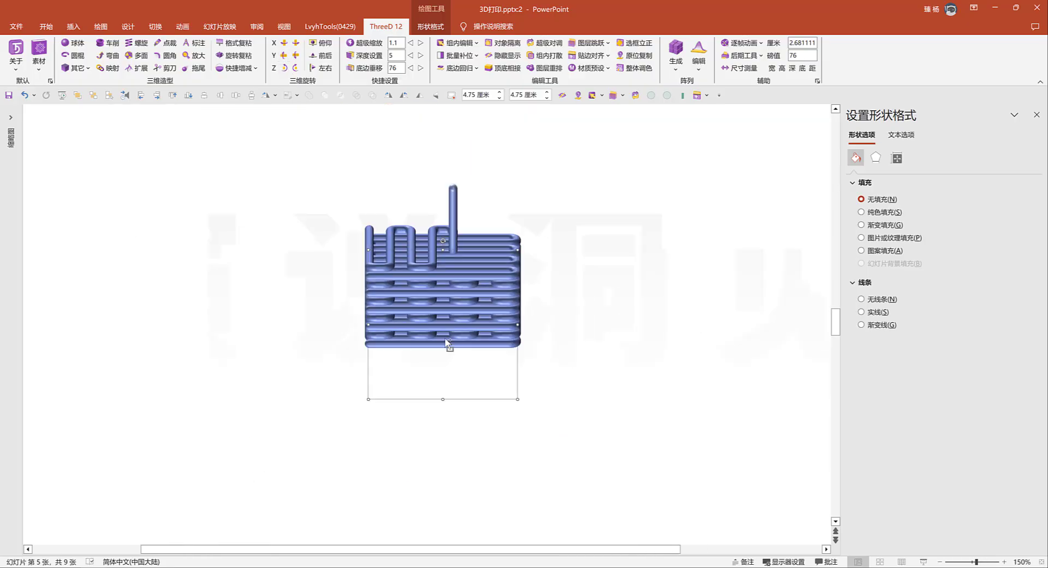
left_click(296, 69)
left_click(296, 69)
left_click_drag(492, 257, 477, 314)
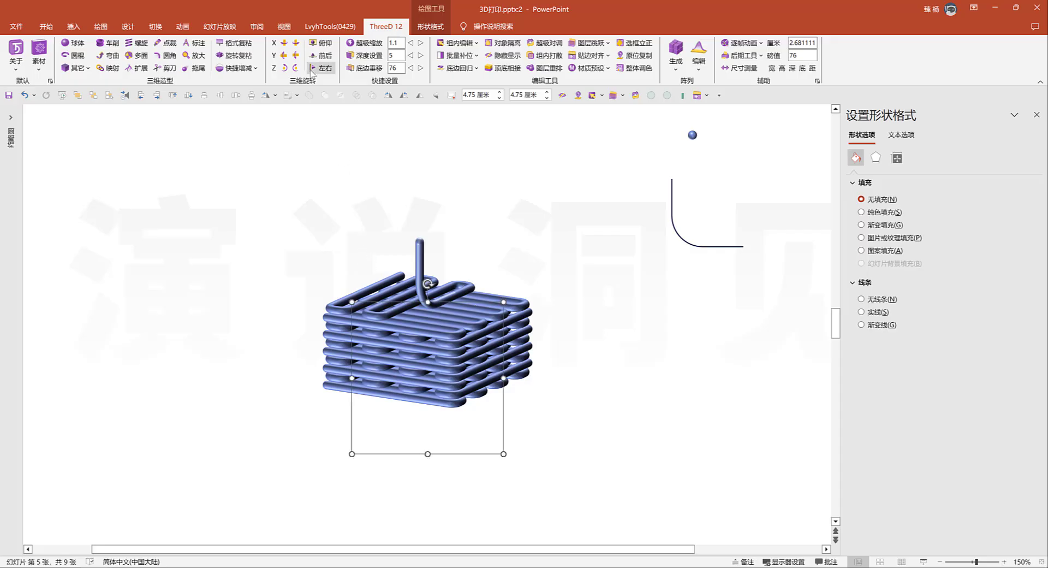
left_click(295, 55)
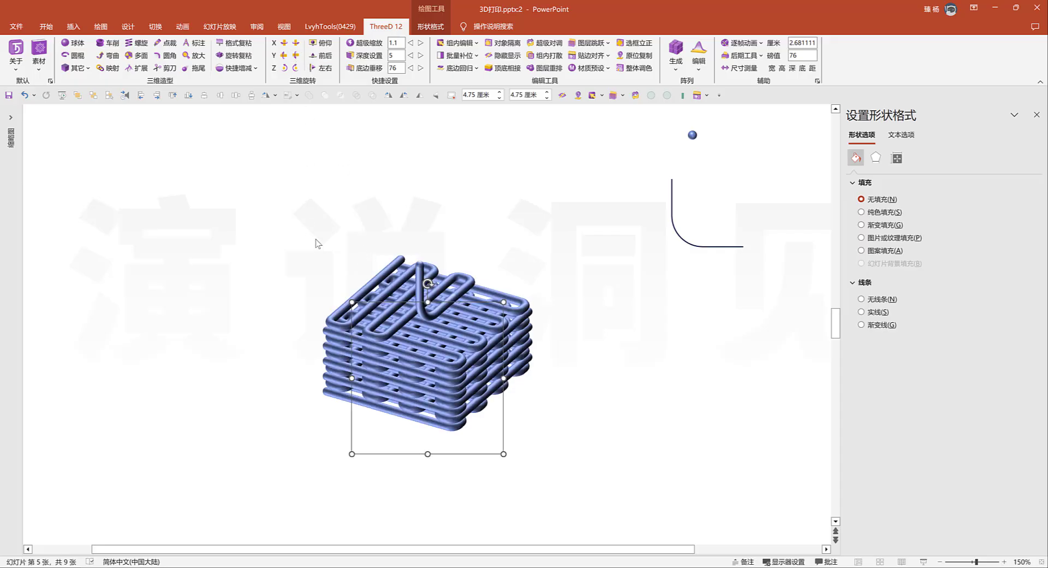
Apply the matte (哑光) material preset to the stack group and set its lighting angle to 50°
left_click(593, 69)
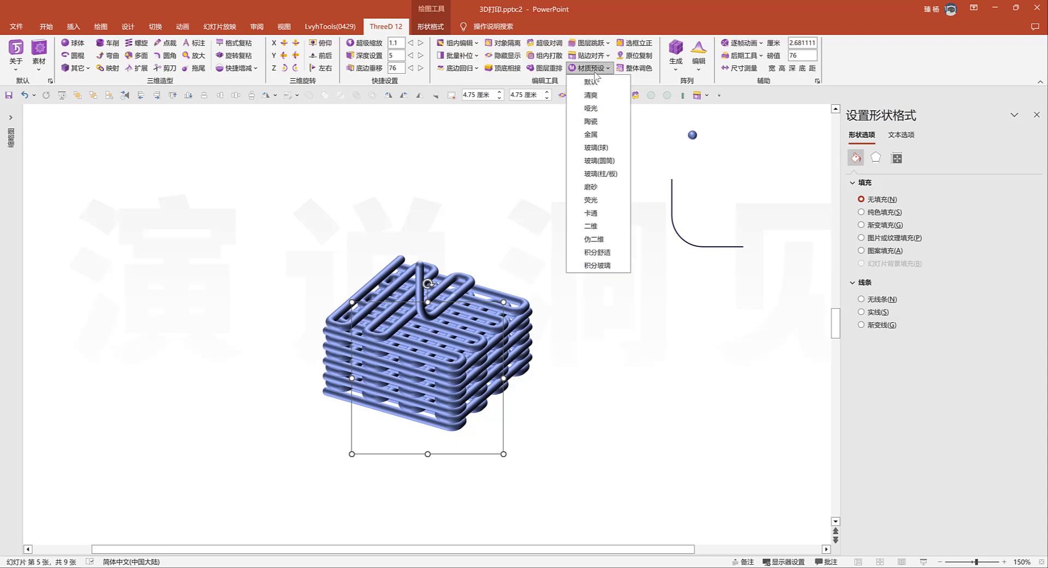
left_click(595, 108)
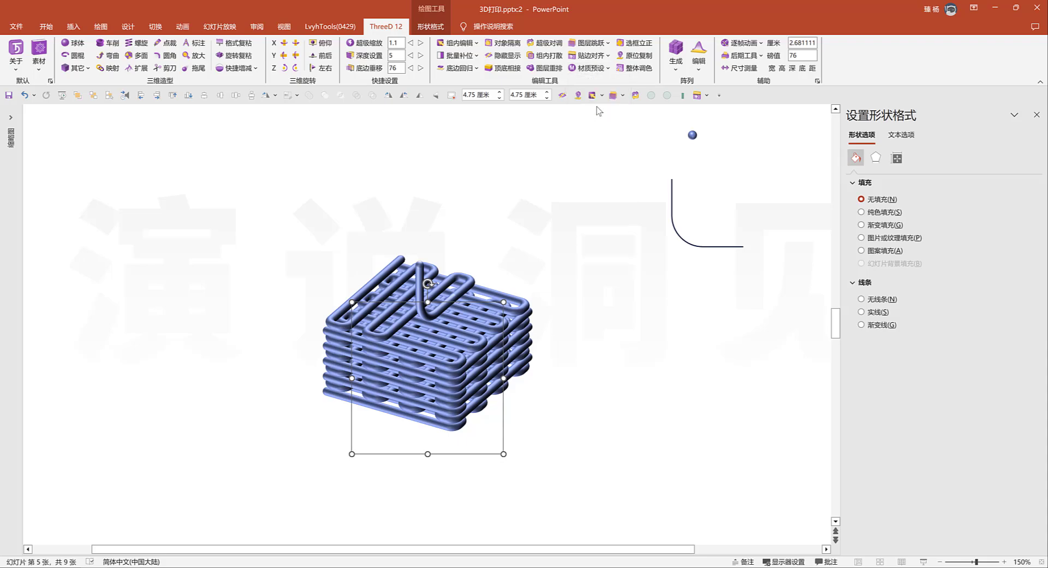
left_click(876, 158)
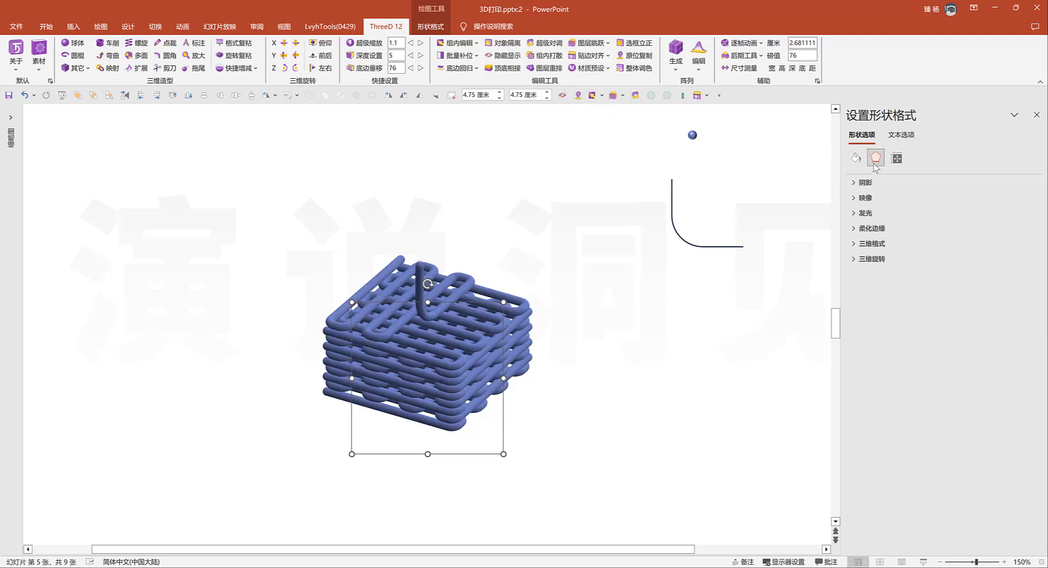
left_click(873, 244)
left_click(1027, 456)
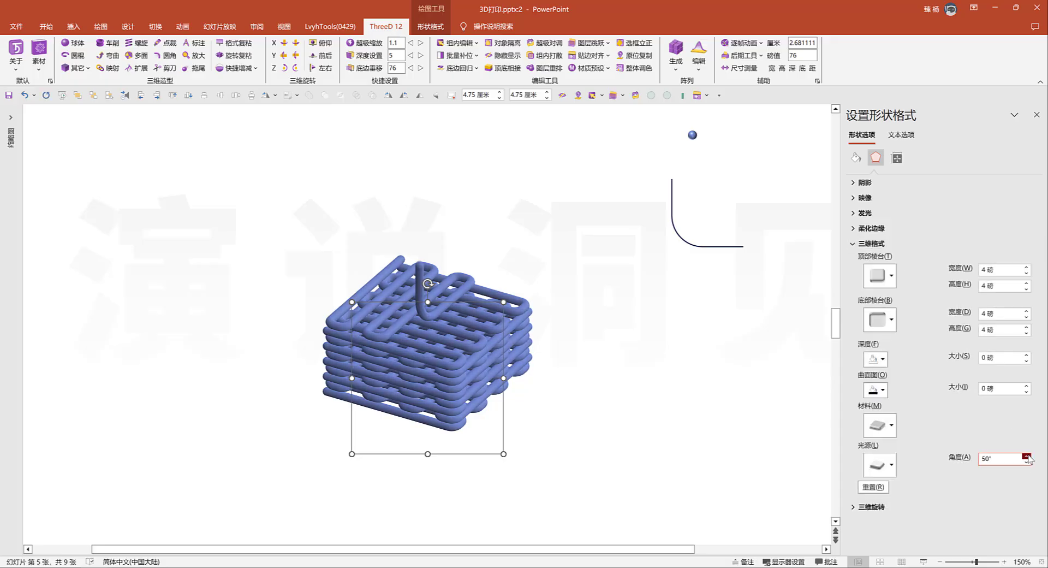
Paste the syringe extruder model and place its nozzle tip on the upper end of the sphere chain
left_click(679, 403)
key("ctrl+v")
scroll(679, 404, "down", 3)
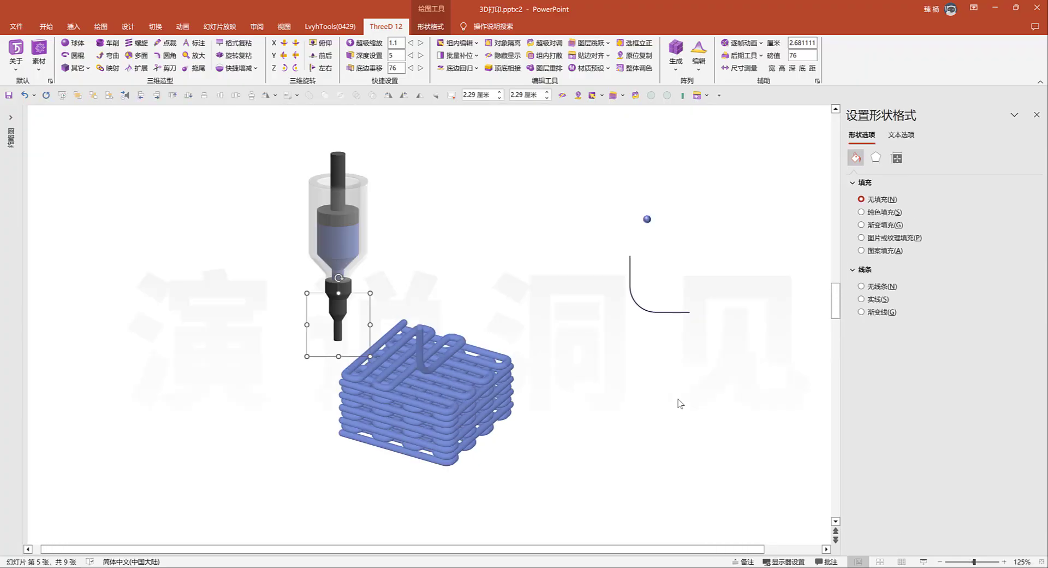
left_click_drag(307, 231, 381, 223)
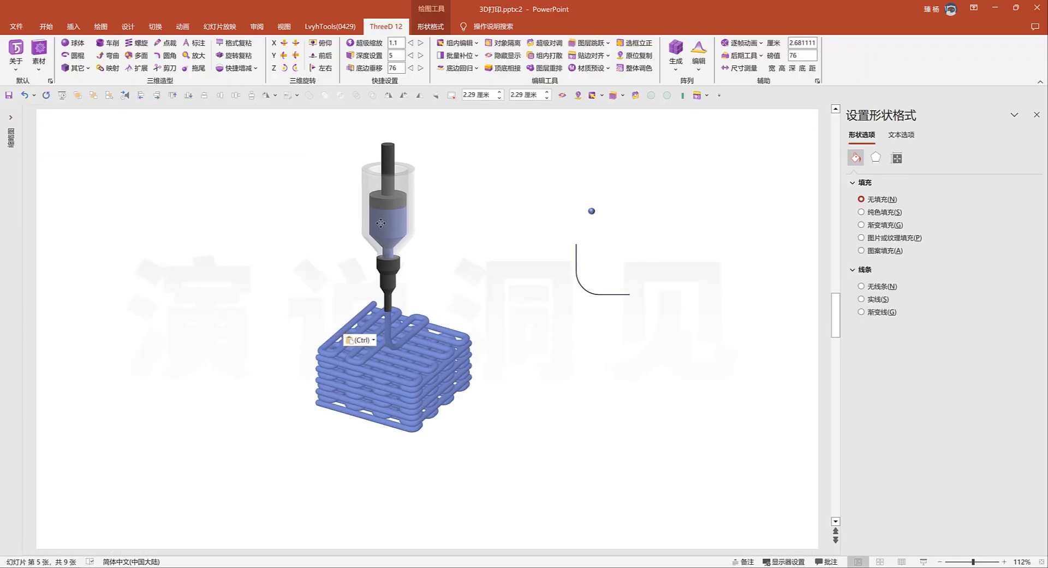
left_click(481, 250)
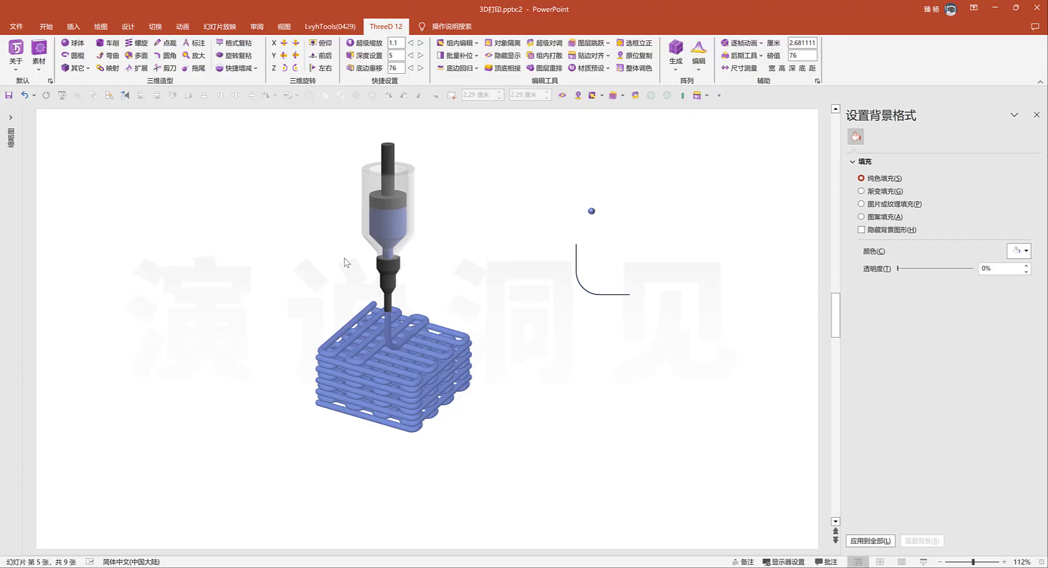
Tilt the syringe model up and down in 3D to adjust its viewing angle above the stack
left_click(380, 225)
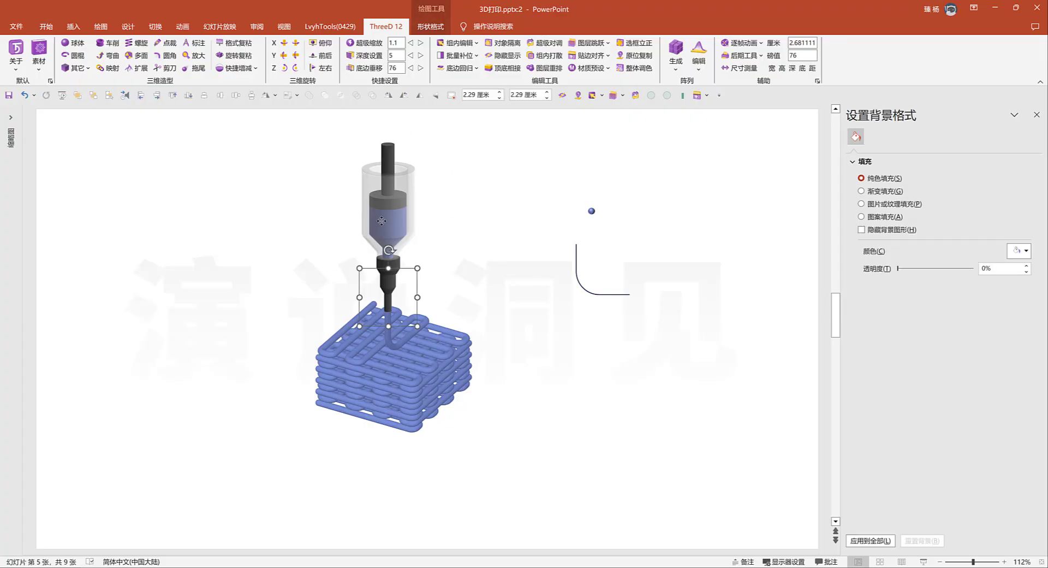
left_click(294, 57)
left_click(294, 57)
left_click(293, 56)
left_click(288, 58)
left_click(288, 57)
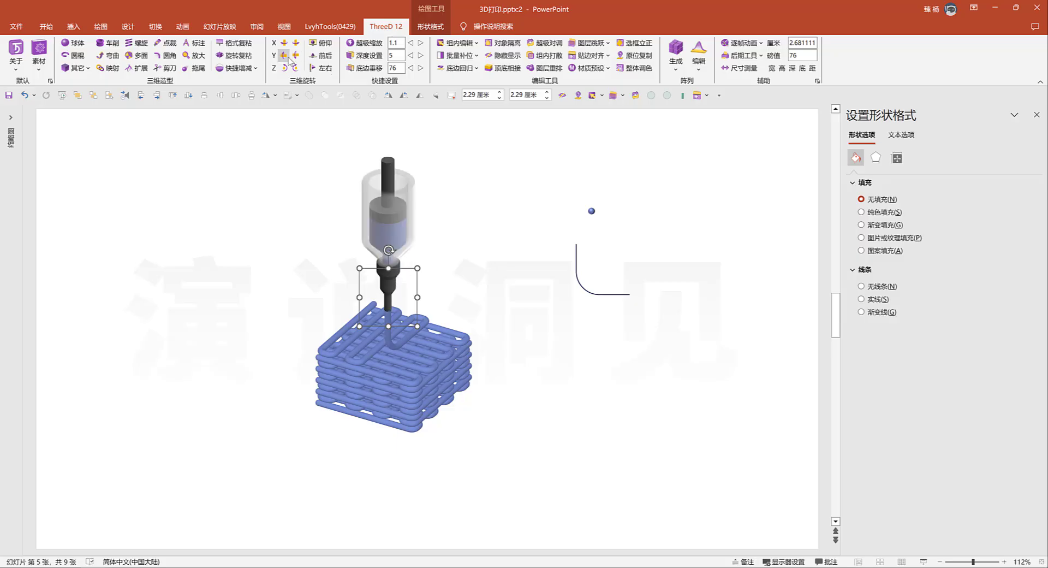
left_click(289, 57)
left_click(288, 57)
left_click(288, 57)
left_click(289, 58)
left_click(294, 56)
left_click(293, 57)
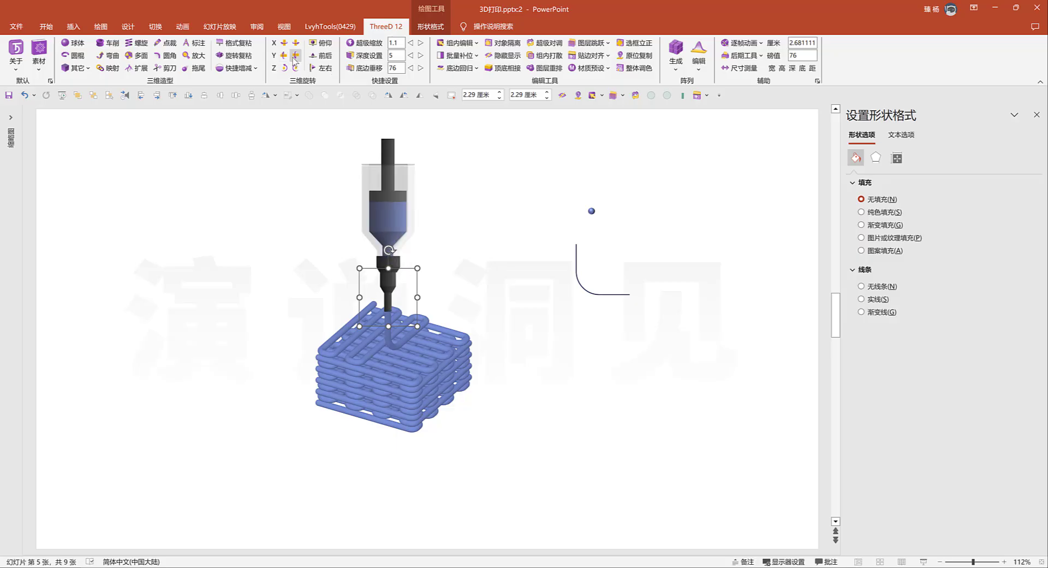